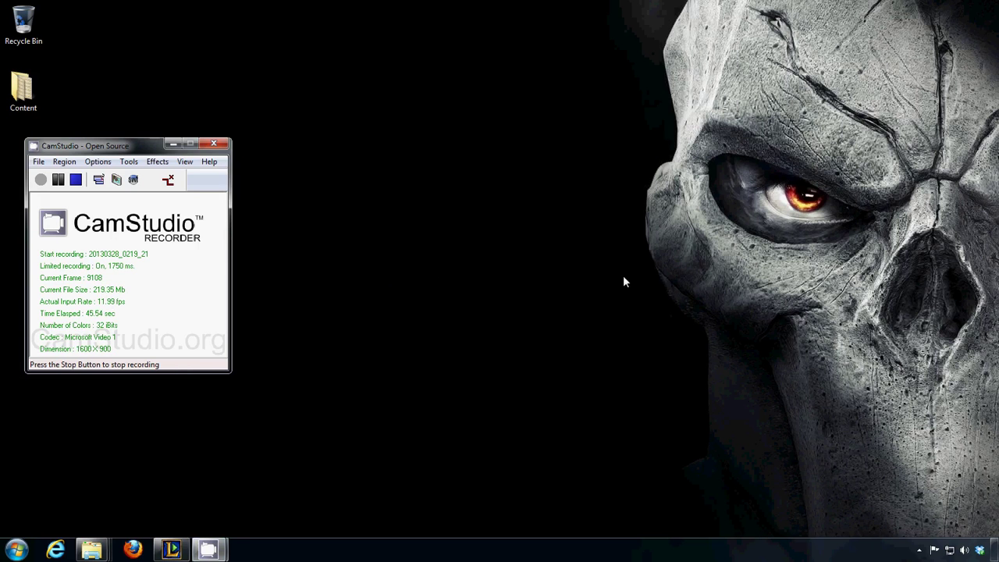
pyautogui.moveTo(310, 260); pyautogui.dragTo(415, 255)
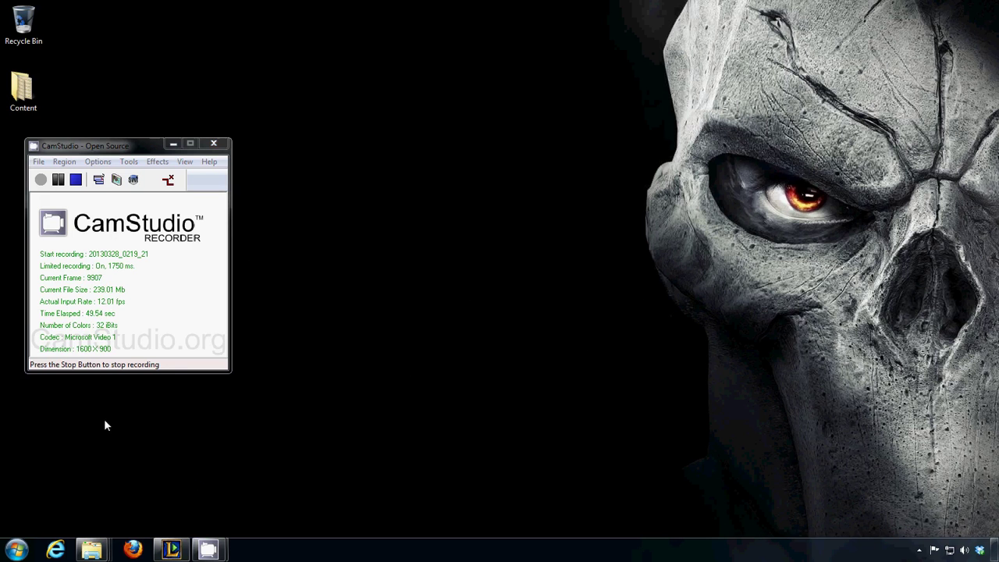
pyautogui.moveTo(131, 145); pyautogui.dragTo(207, 162)
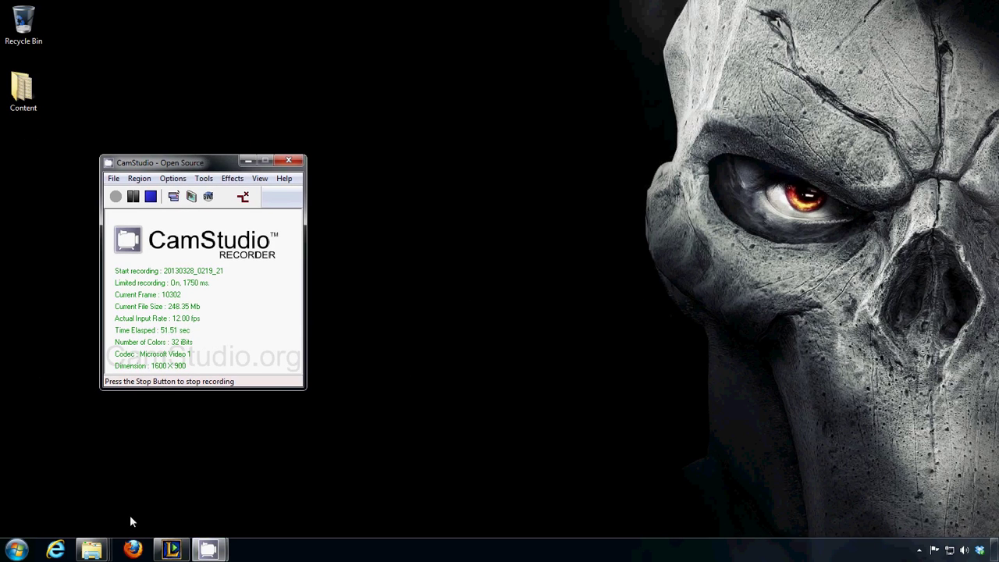
# Step: Switch to Firefox and search Google for "lolreplay"
pyautogui.click(133, 550)
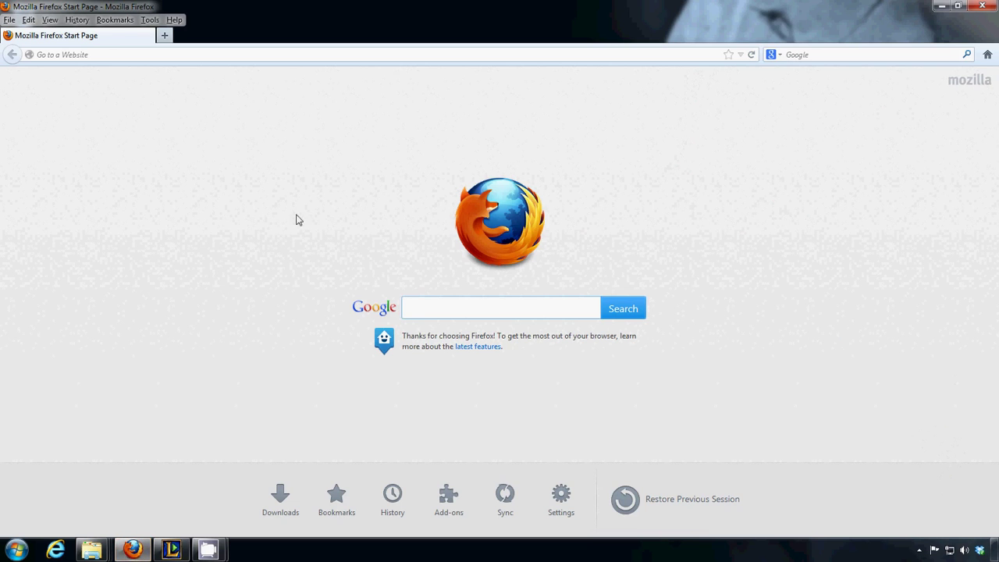
pyautogui.click(632, 52)
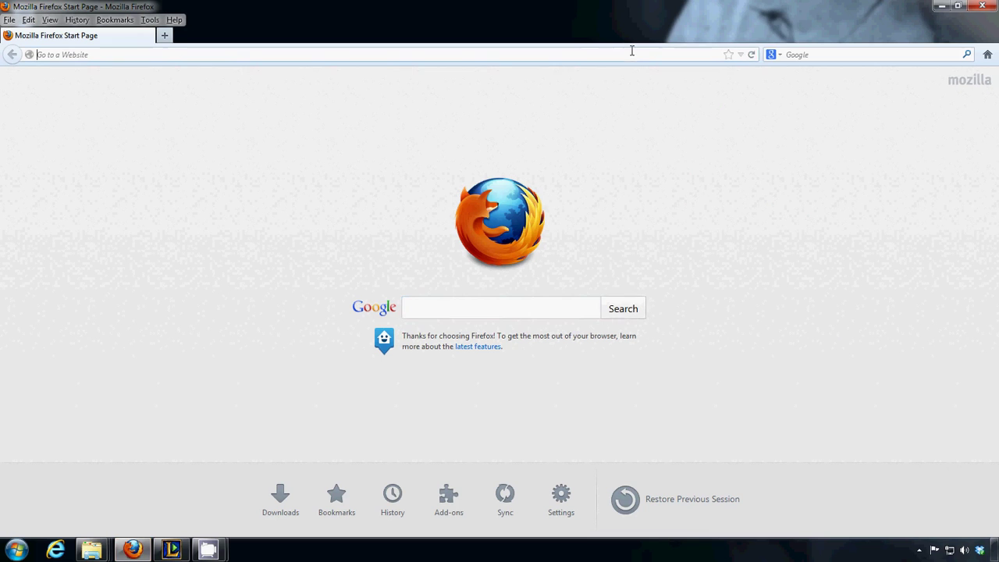
pyautogui.click(804, 55)
pyautogui.write('lol')
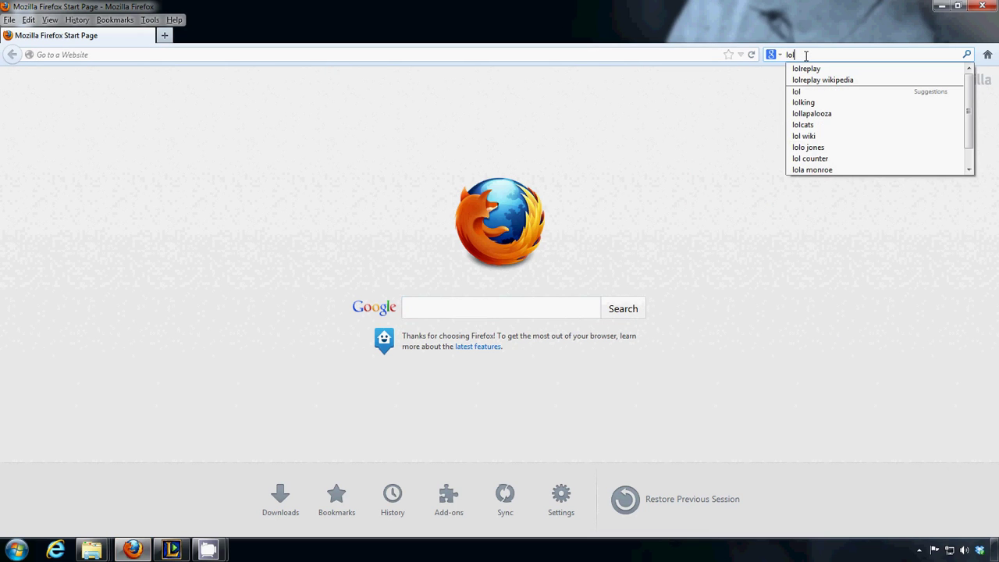
pyautogui.press('Down')
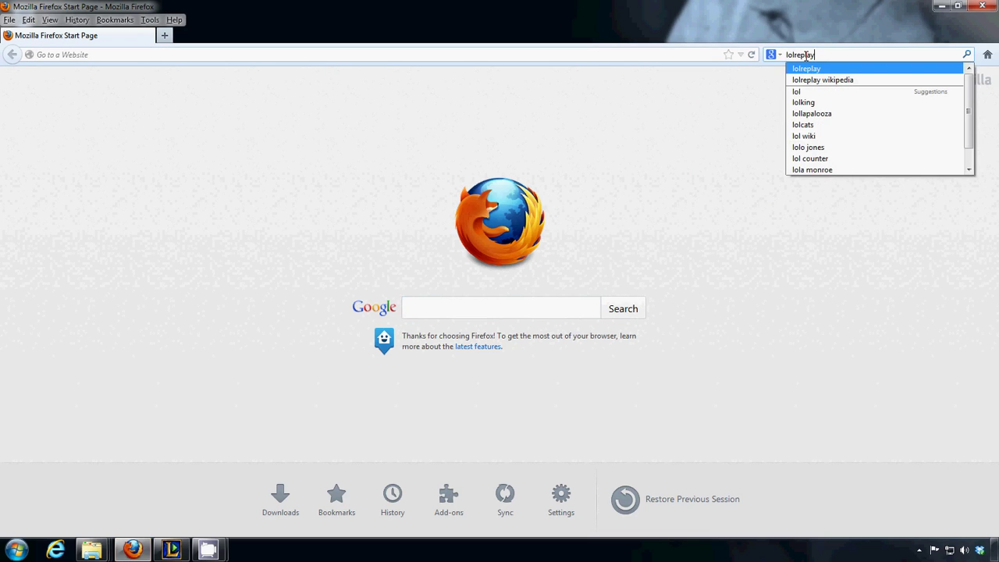
pyautogui.press('Return')
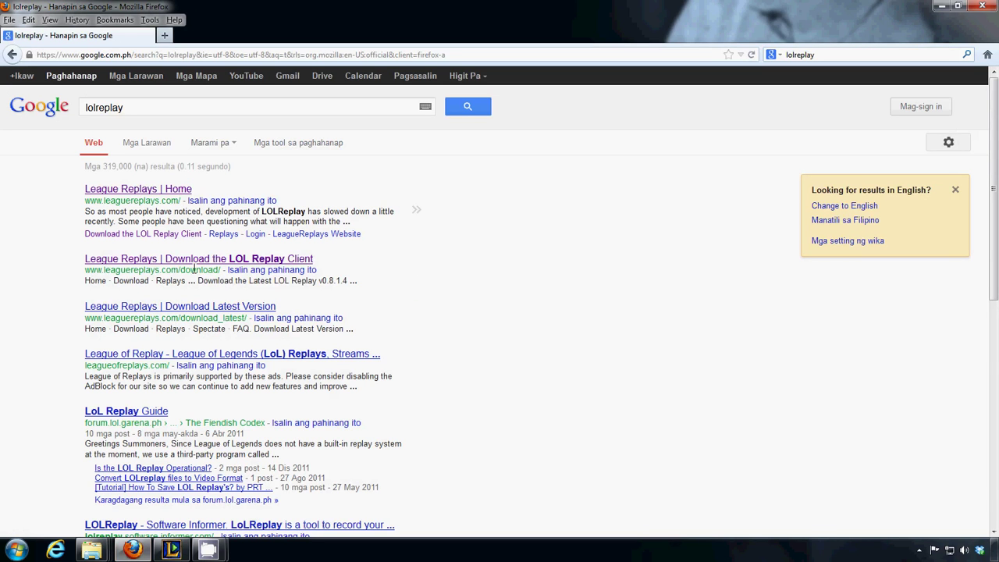
# Step: Open the League Replays home page and the LOL Replay client download page in separate tabs, and view the download page
pyautogui.middleClick(178, 190)
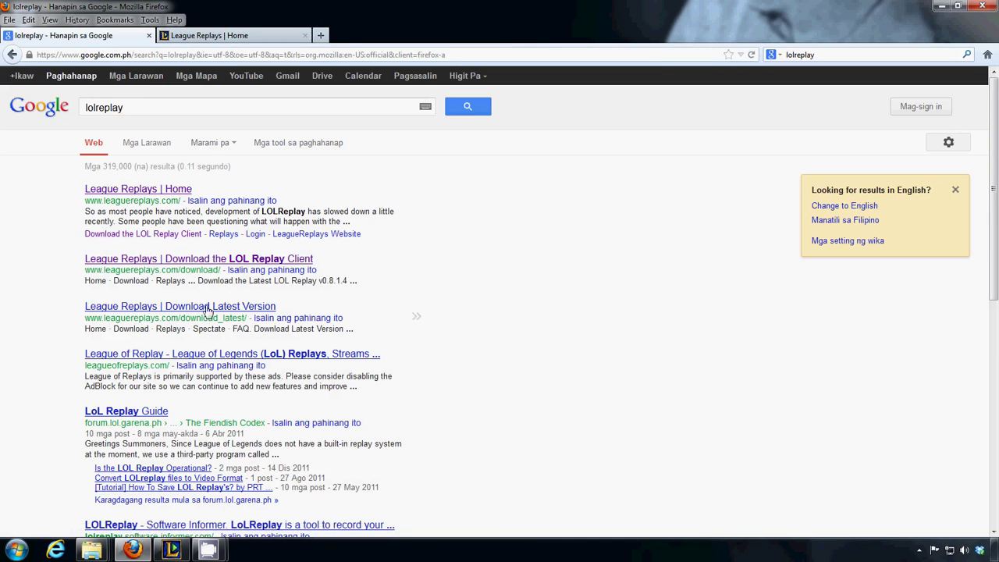
pyautogui.middleClick(236, 259)
pyautogui.click(171, 36)
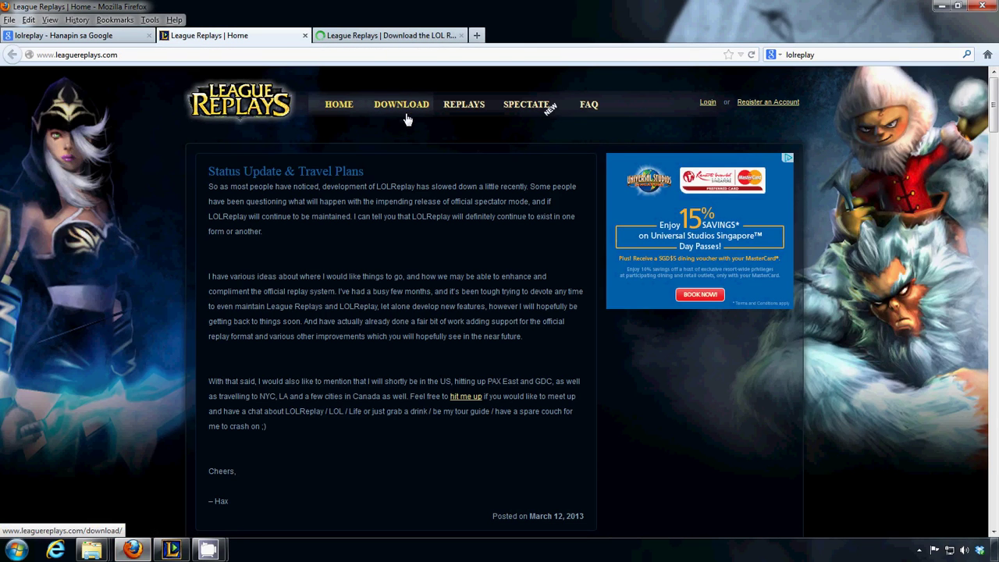
pyautogui.click(381, 37)
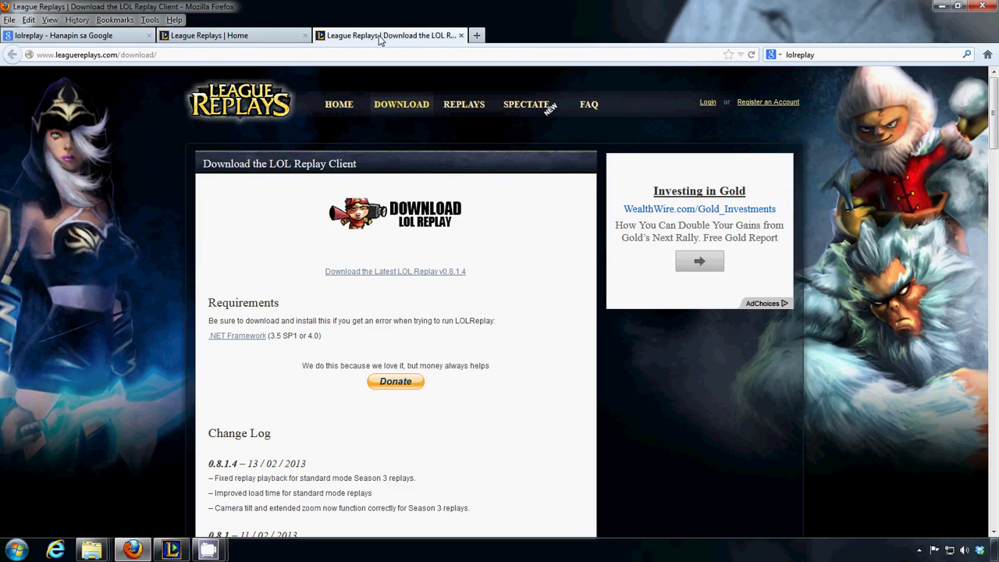
pyautogui.scroll(-3, 327, 268)
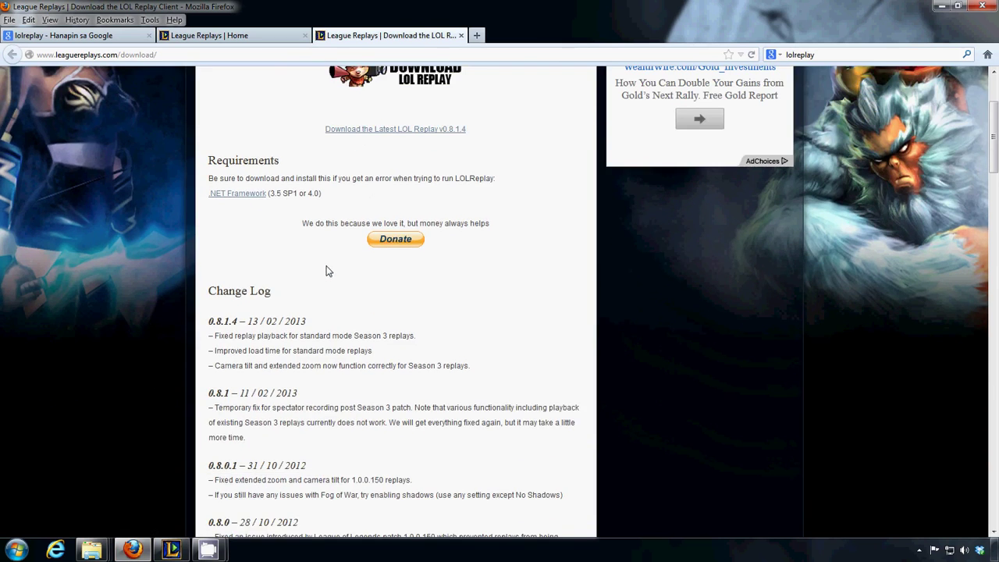
pyautogui.scroll(1, 289, 194)
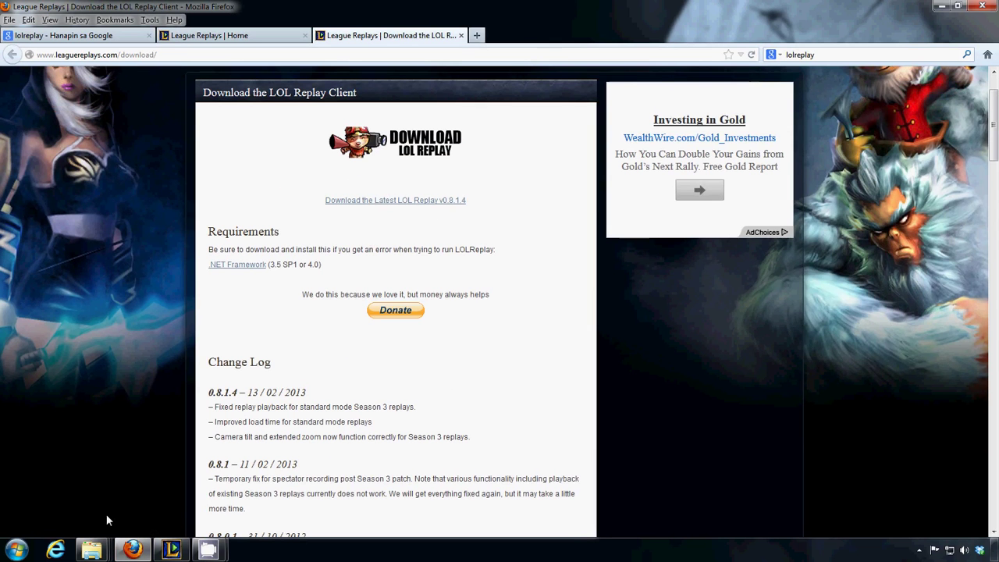
# Step: Switch to Windows Explorer and launch the LOLRecorder application from the LOLReplay folder inside EatMyGames
pyautogui.click(93, 550)
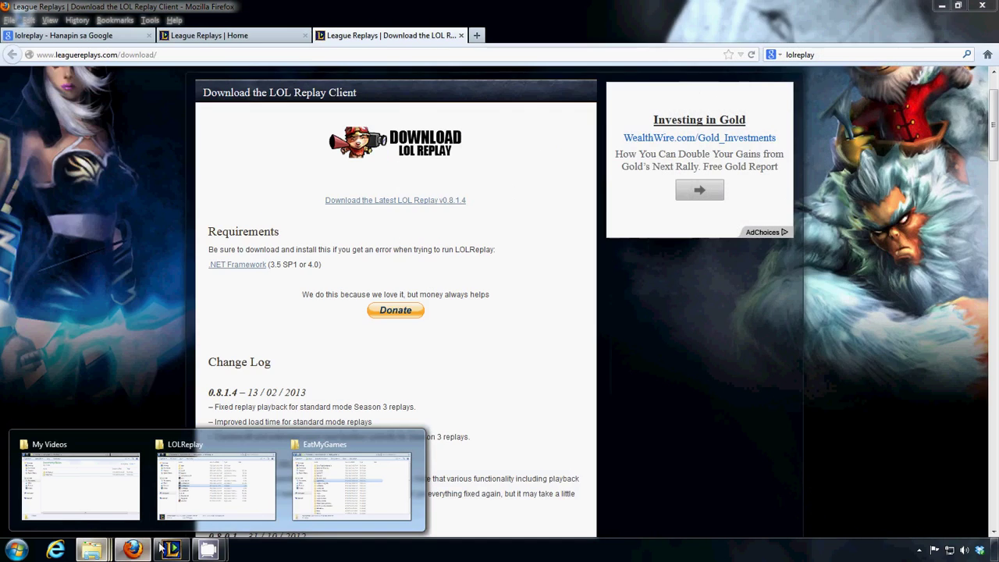
pyautogui.click(189, 511)
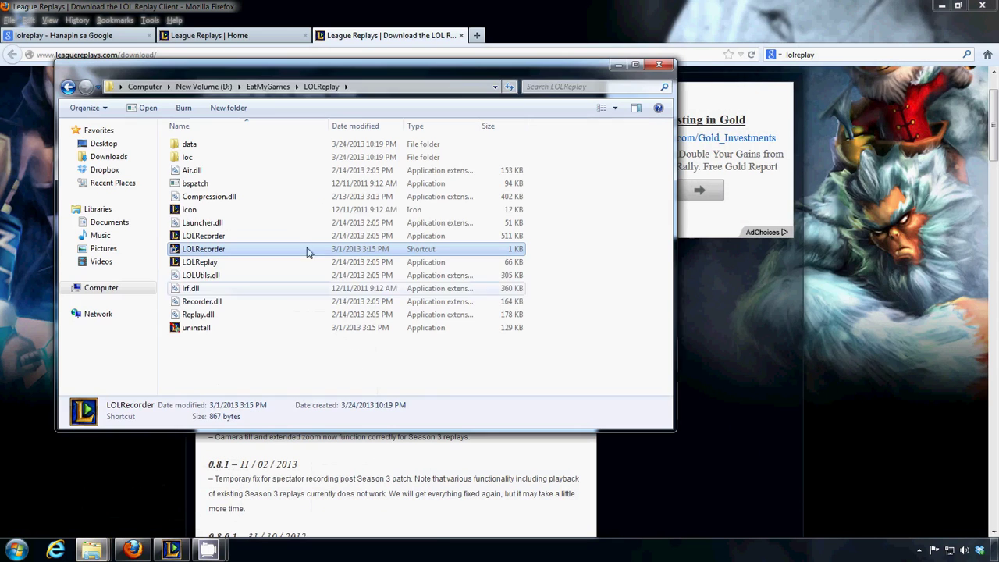
pyautogui.click(268, 87)
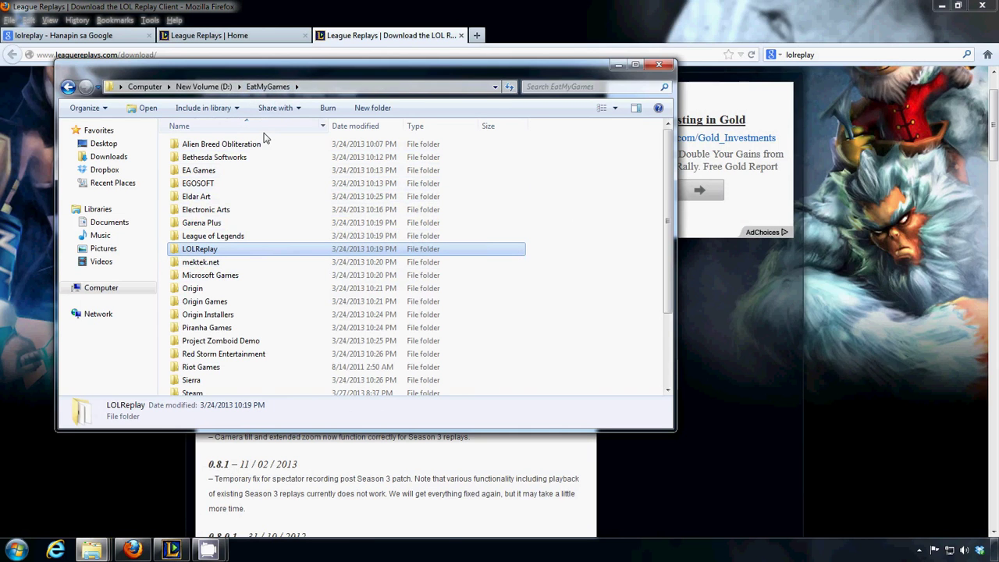
pyautogui.doubleClick(222, 250)
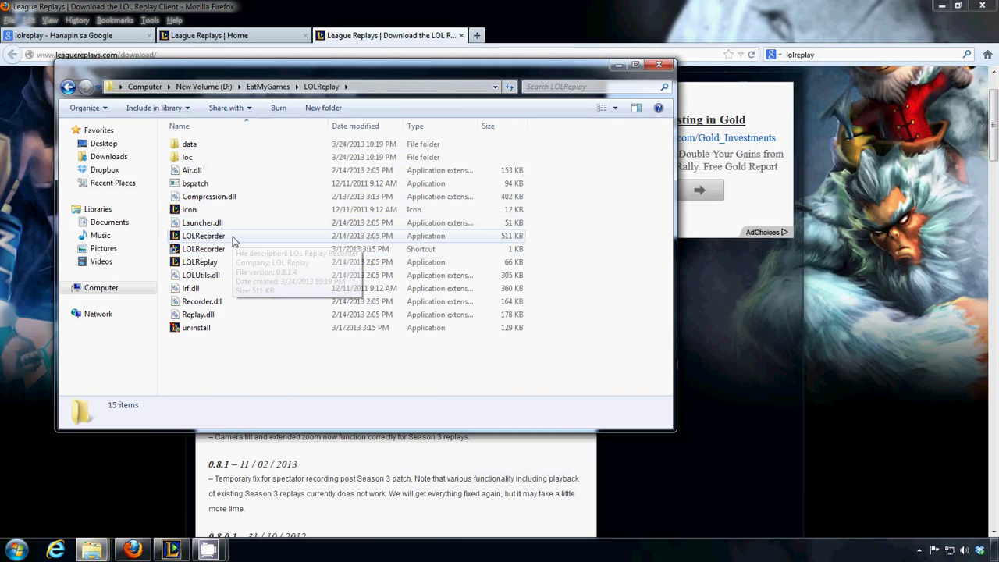
pyautogui.click(233, 242)
pyautogui.doubleClick(233, 238)
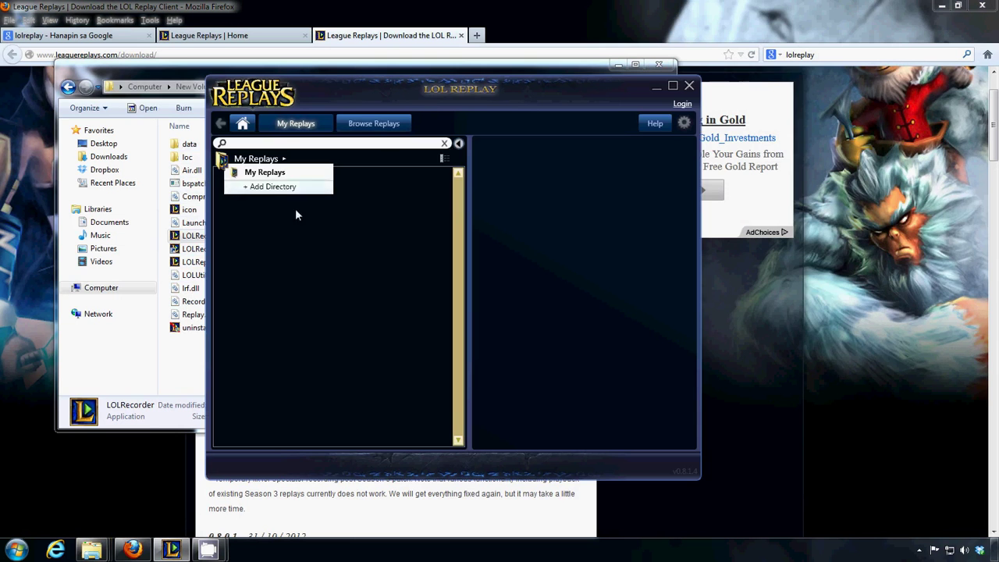
# Step: Move the LOL Replay window clear of the folder's file names and open its settings
pyautogui.moveTo(380, 91); pyautogui.dragTo(547, 92)
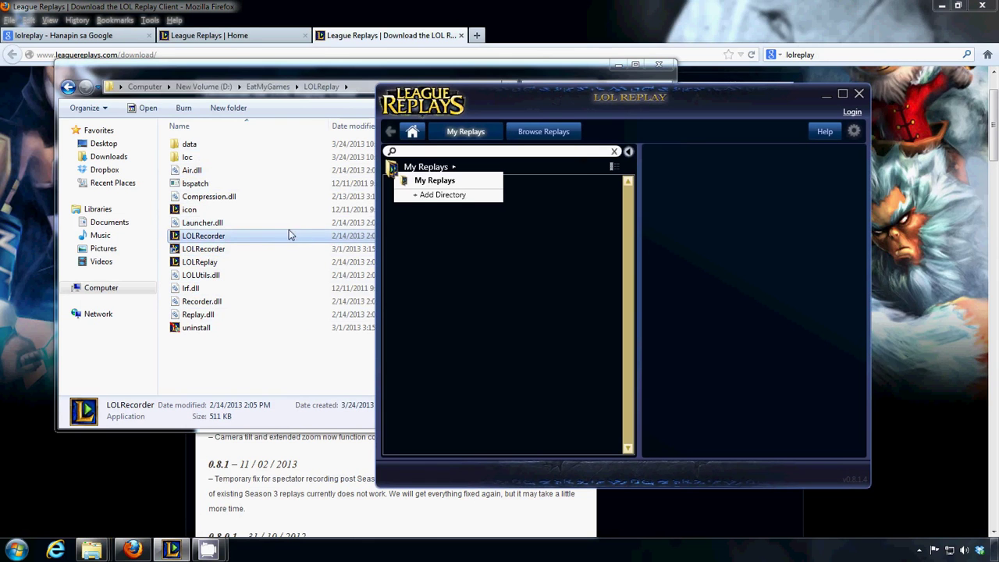
pyautogui.moveTo(727, 115); pyautogui.dragTo(728, 97)
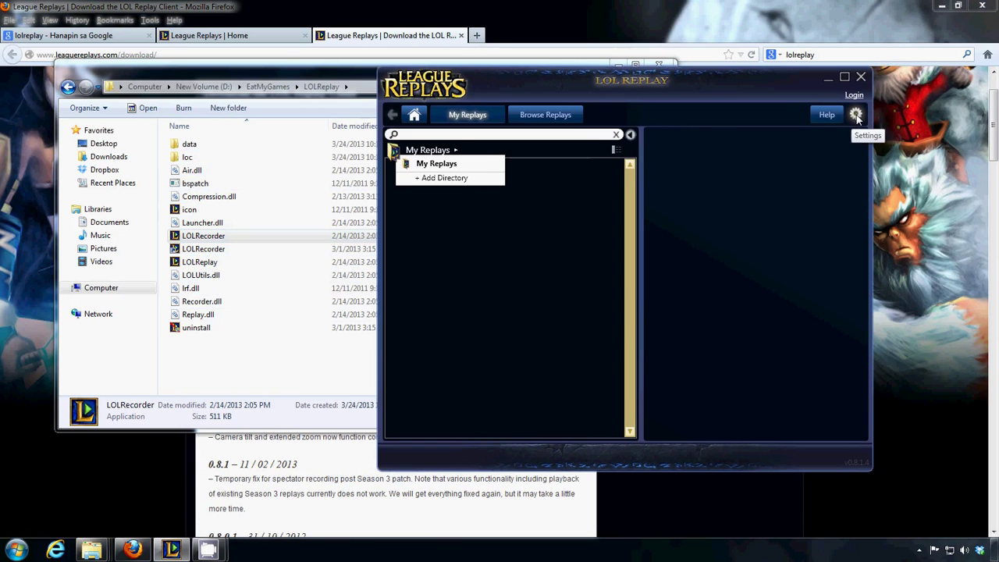
pyautogui.click(856, 115)
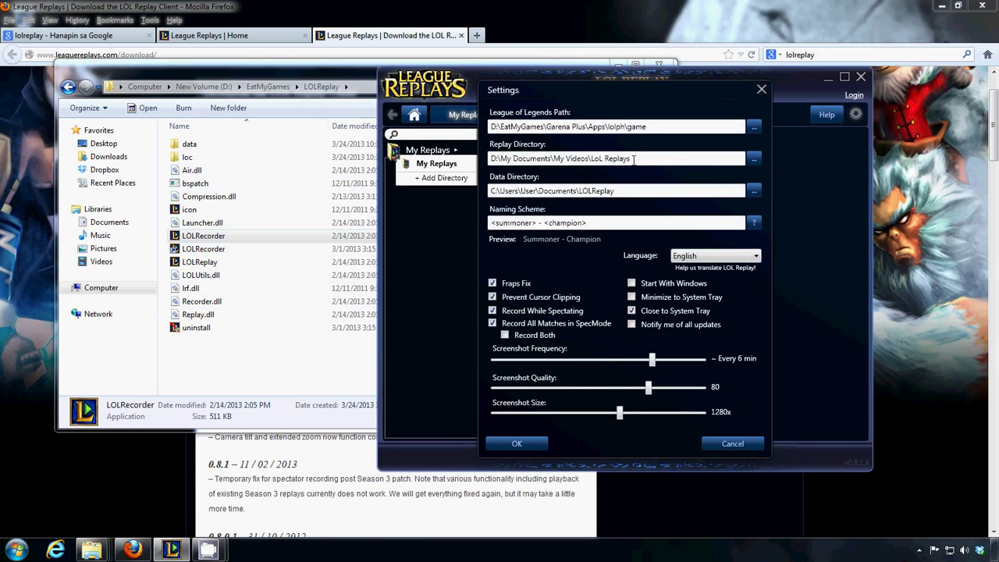
pyautogui.moveTo(642, 96); pyautogui.dragTo(606, 98)
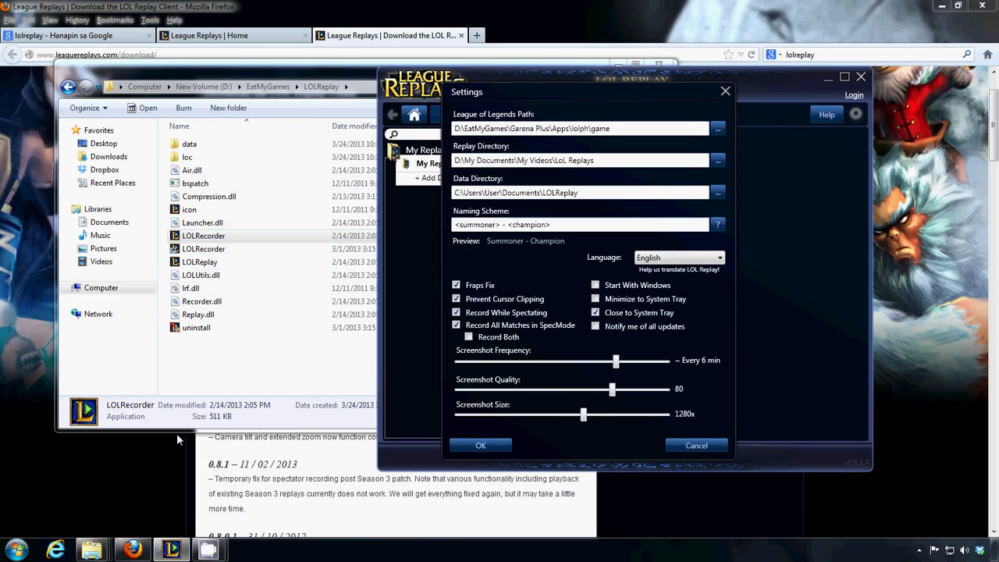
# Step: Bring up the EatMyGames folder window and arrange it so the League of Legends path in Settings stays visible
pyautogui.moveTo(91, 550)
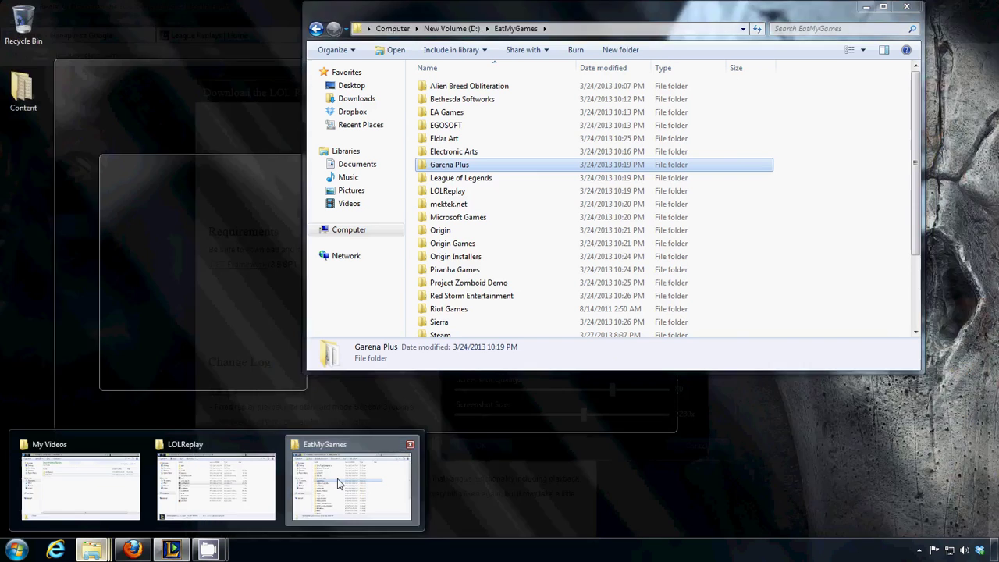
pyautogui.click(343, 477)
pyautogui.click(623, 89)
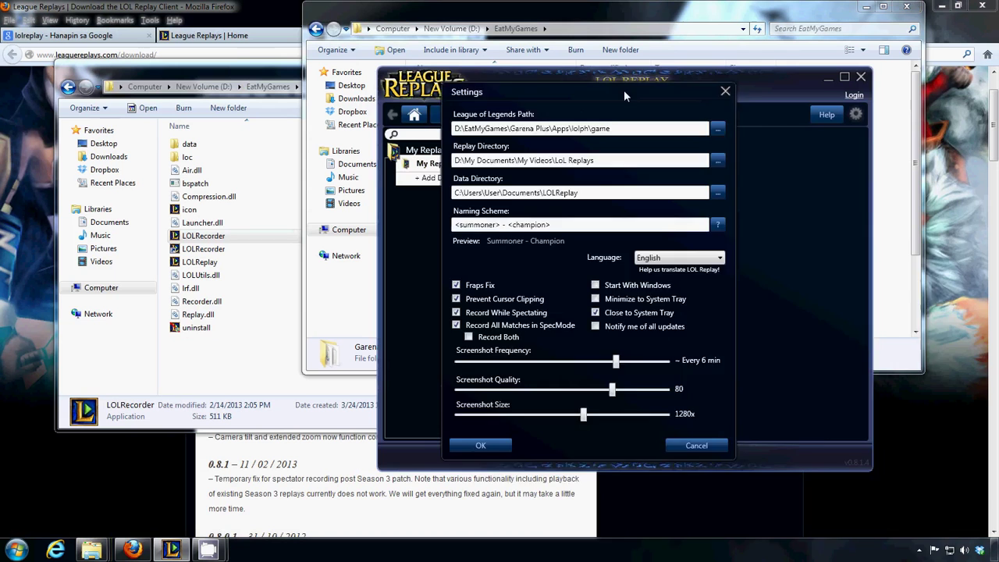
pyautogui.moveTo(623, 90); pyautogui.dragTo(831, 260)
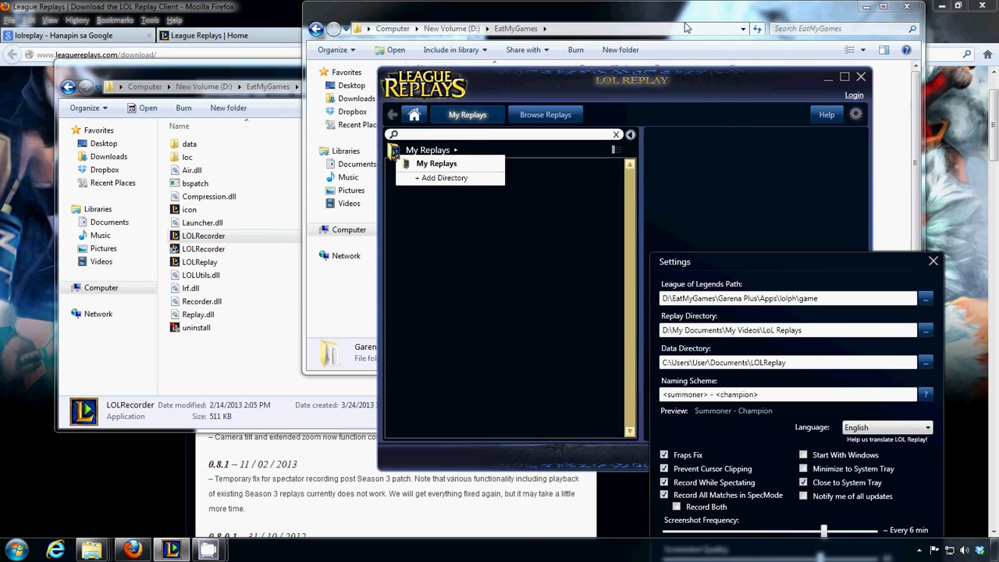
pyautogui.click(679, 58)
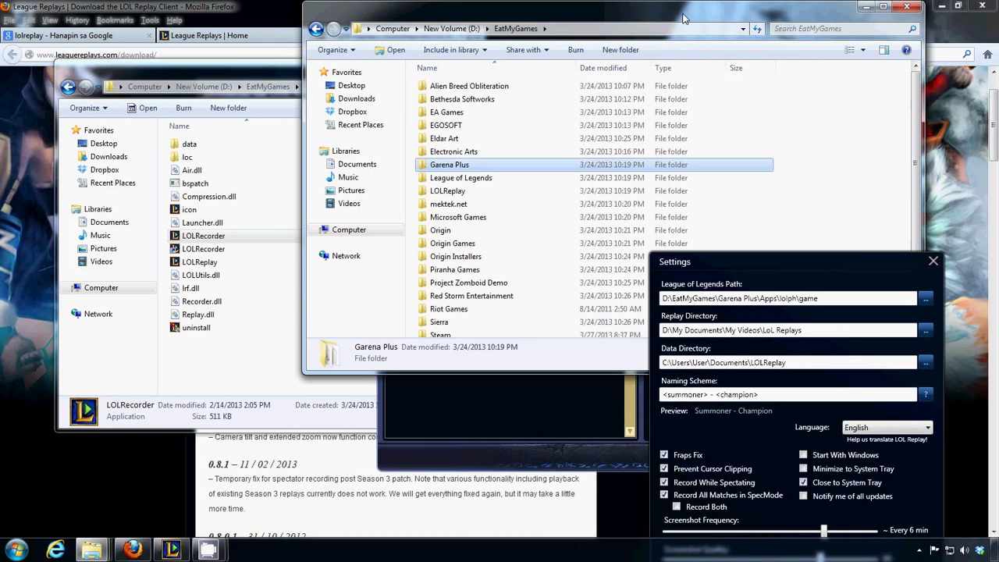
# Step: Browse from EatMyGames to Garena Plus\Apps\lolph\Game and show the folder's full path
pyautogui.doubleClick(462, 168)
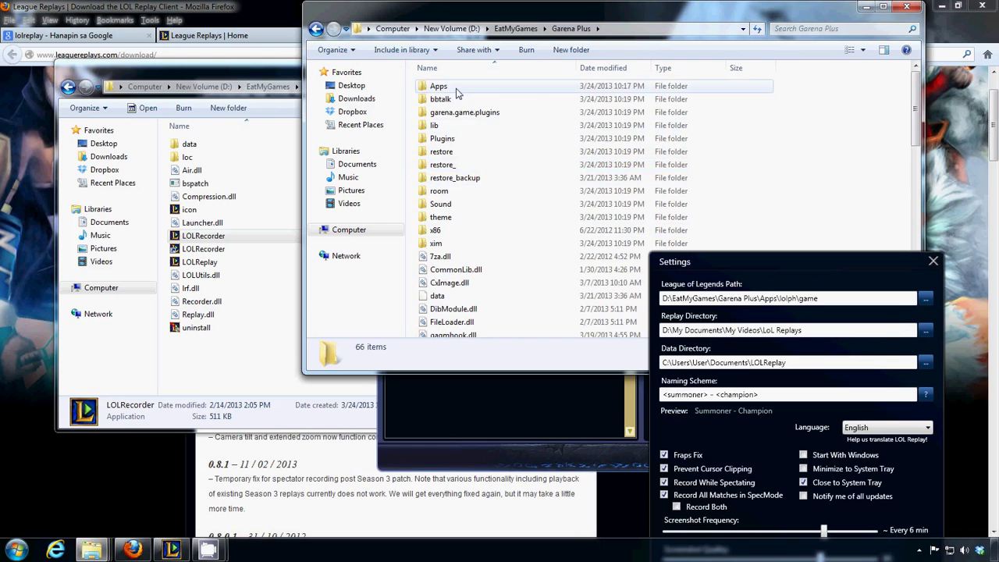
pyautogui.doubleClick(434, 86)
pyautogui.doubleClick(456, 101)
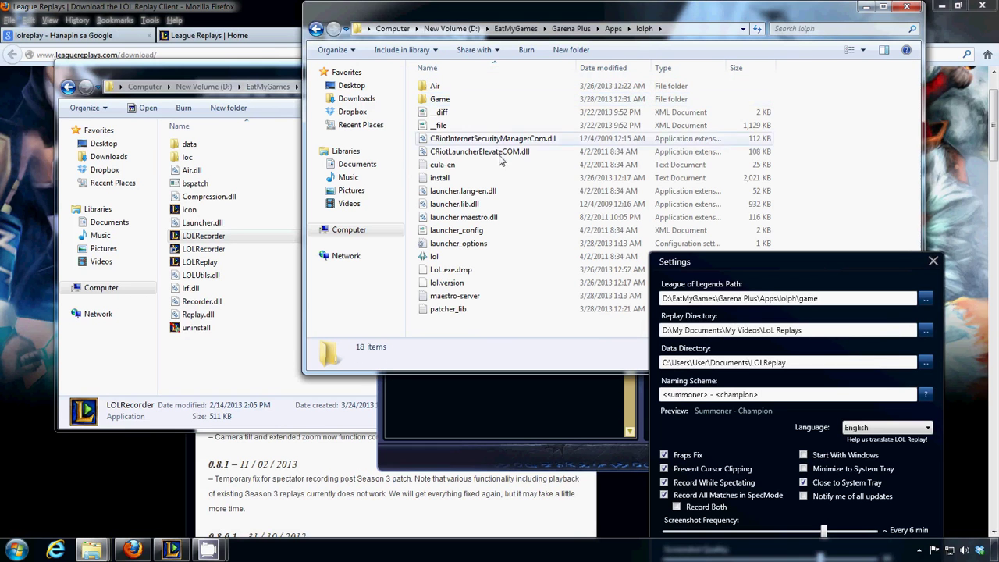
pyautogui.doubleClick(450, 101)
pyautogui.scroll(-10, 492, 269)
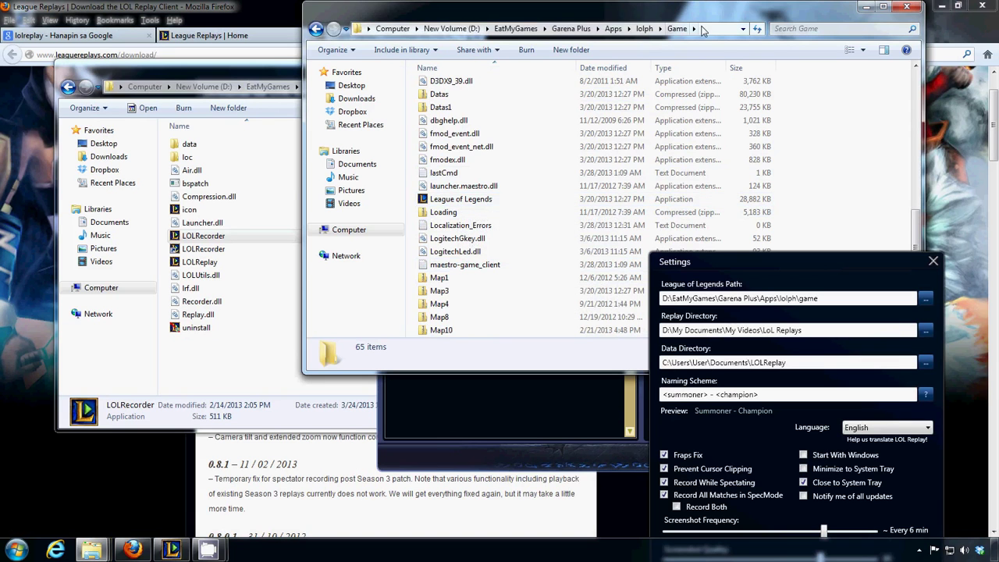
pyautogui.click(704, 31)
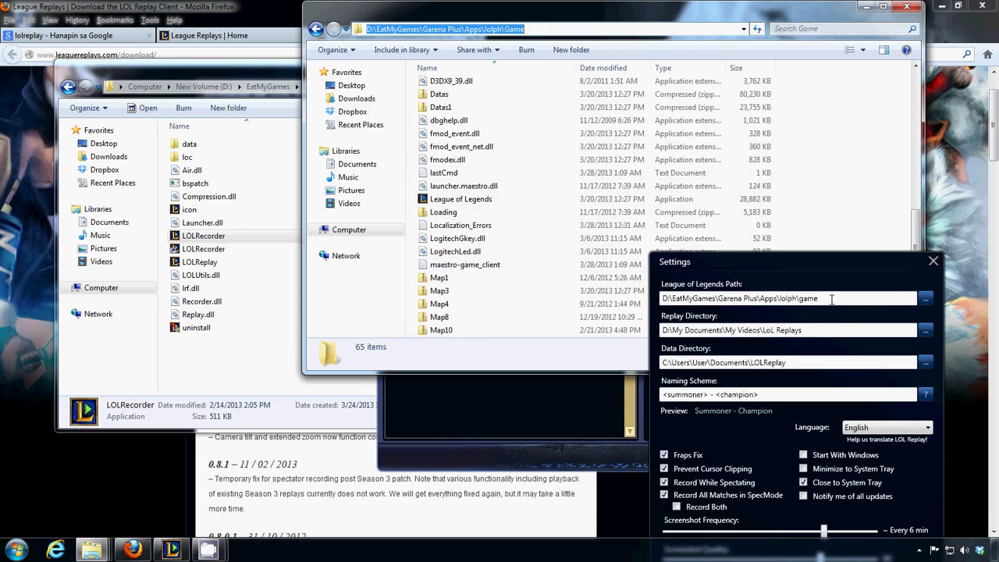
# Step: Set the League of Legends Path to D:\EatMyGames\Garena Plus\Apps\lolph\Game by browsing for the folder
pyautogui.click(925, 301)
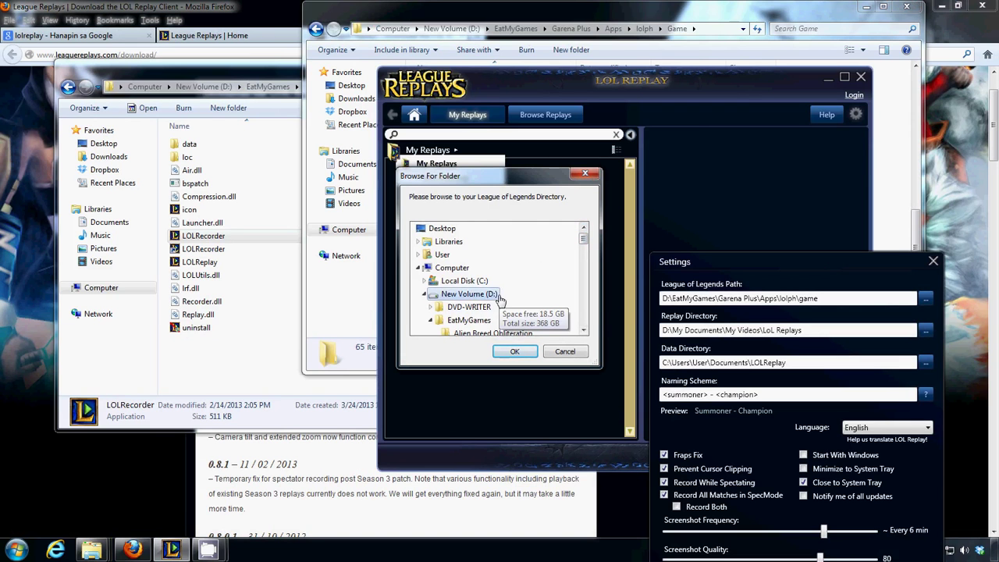
pyautogui.scroll(-2, 507, 292)
pyautogui.scroll(2, 508, 290)
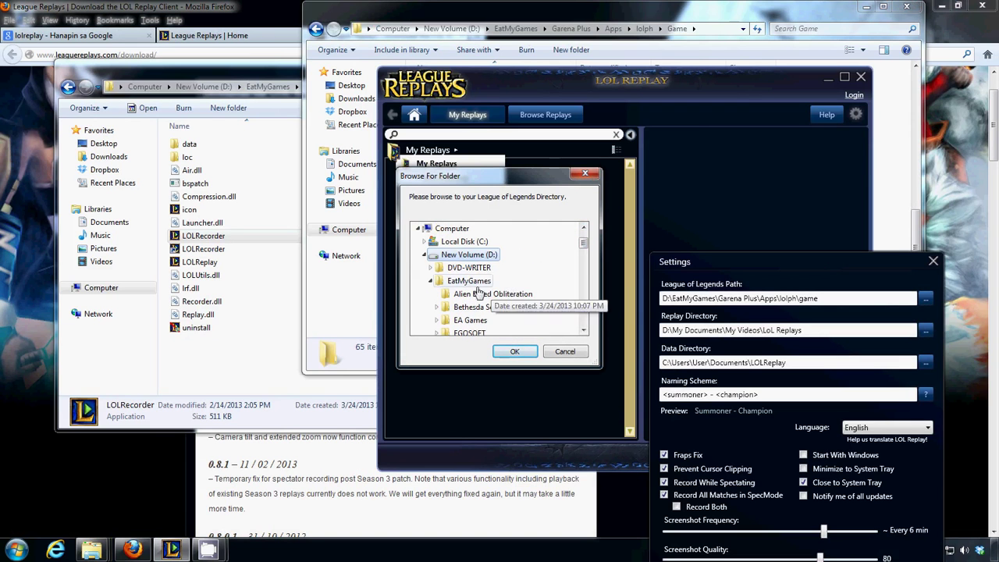
pyautogui.scroll(-2, 506, 273)
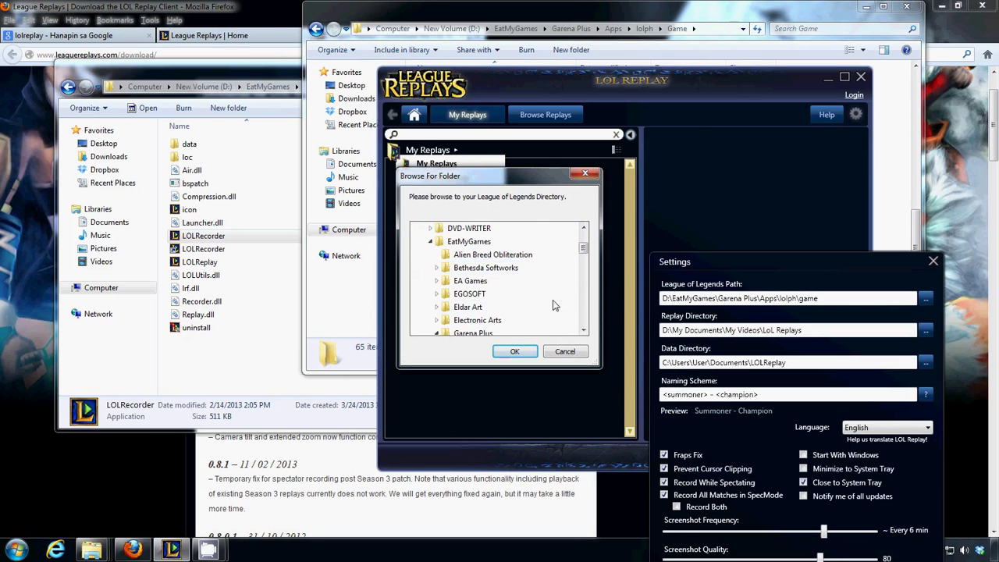
pyautogui.scroll(-1, 493, 299)
pyautogui.scroll(-1, 499, 308)
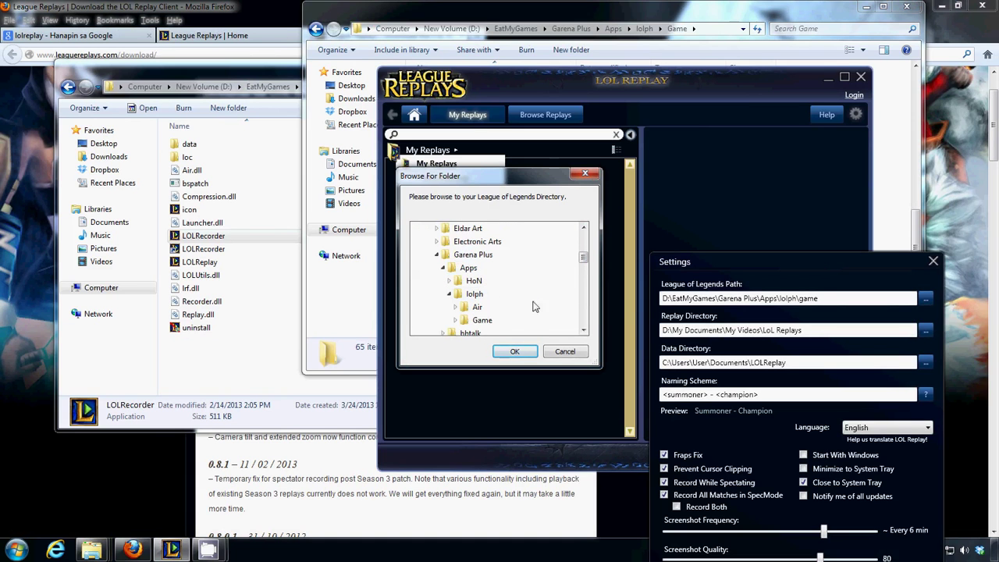
pyautogui.scroll(-1, 508, 321)
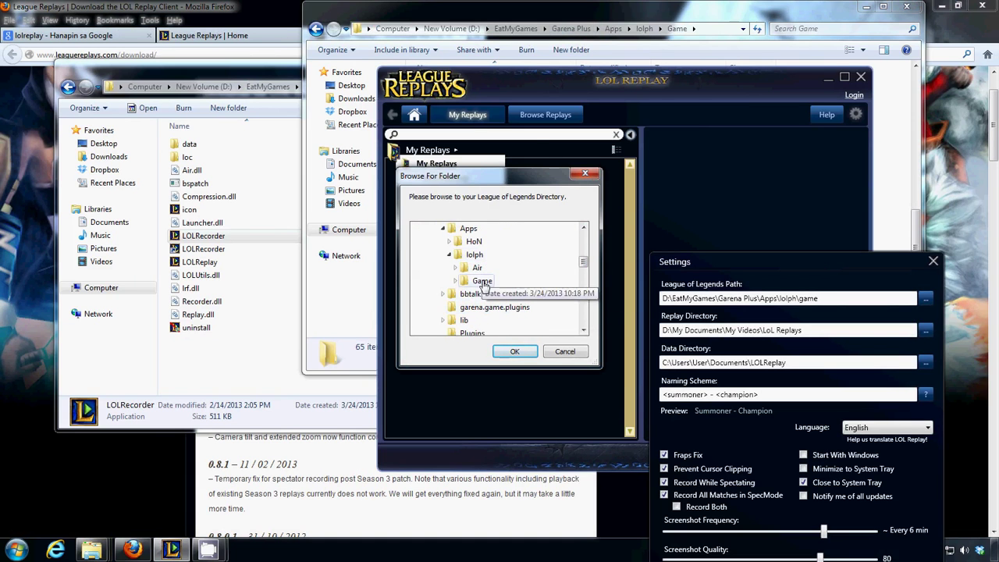
pyautogui.doubleClick(481, 280)
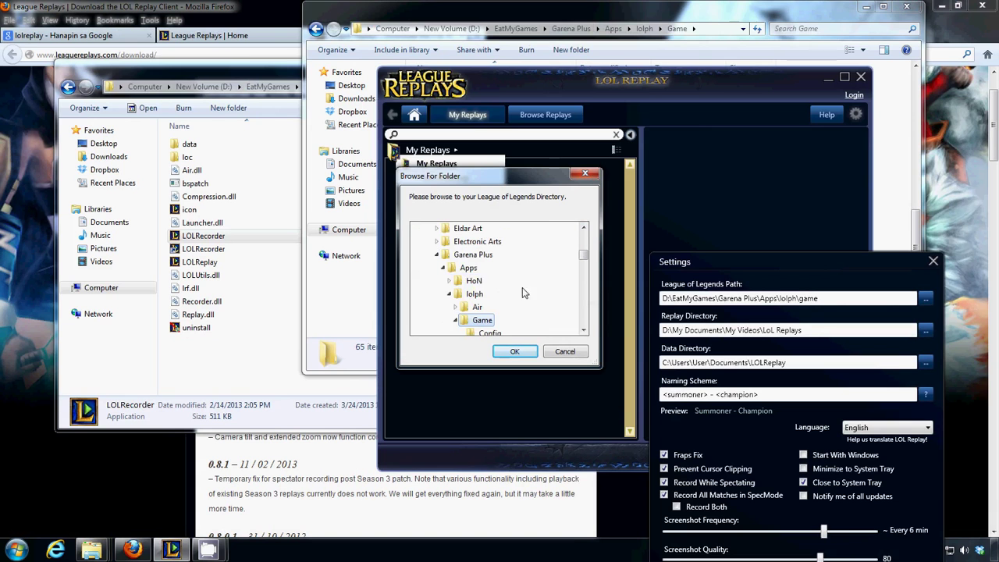
pyautogui.click(515, 351)
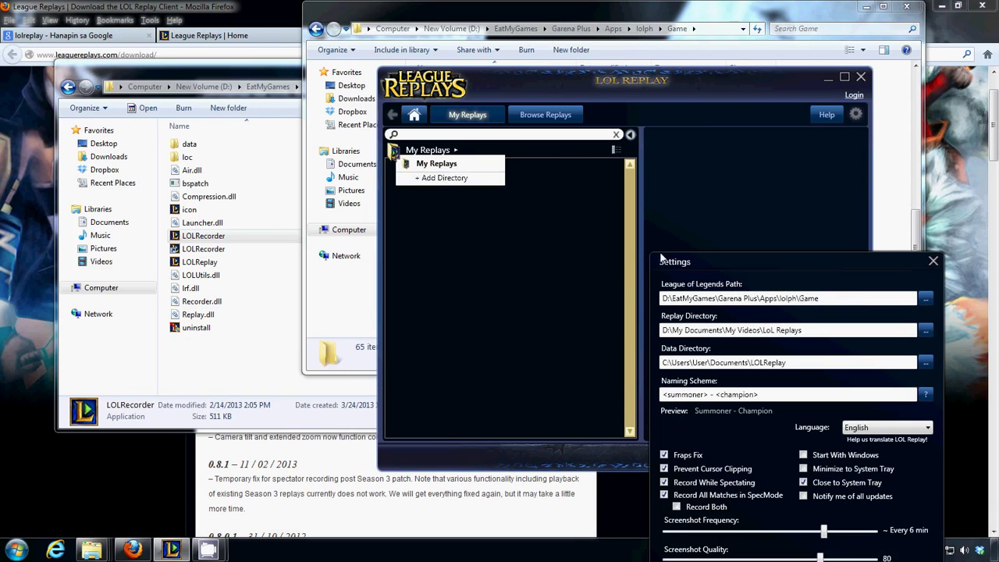
# Step: Compare the Game folder's full path in Windows Explorer with the League of Legends Path in Settings
pyautogui.click(679, 17)
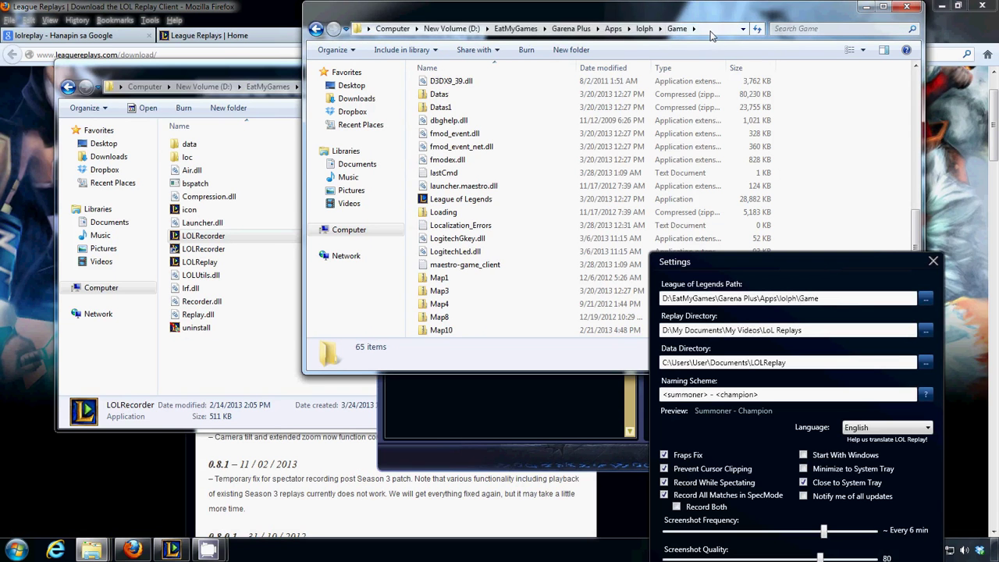
pyautogui.click(700, 29)
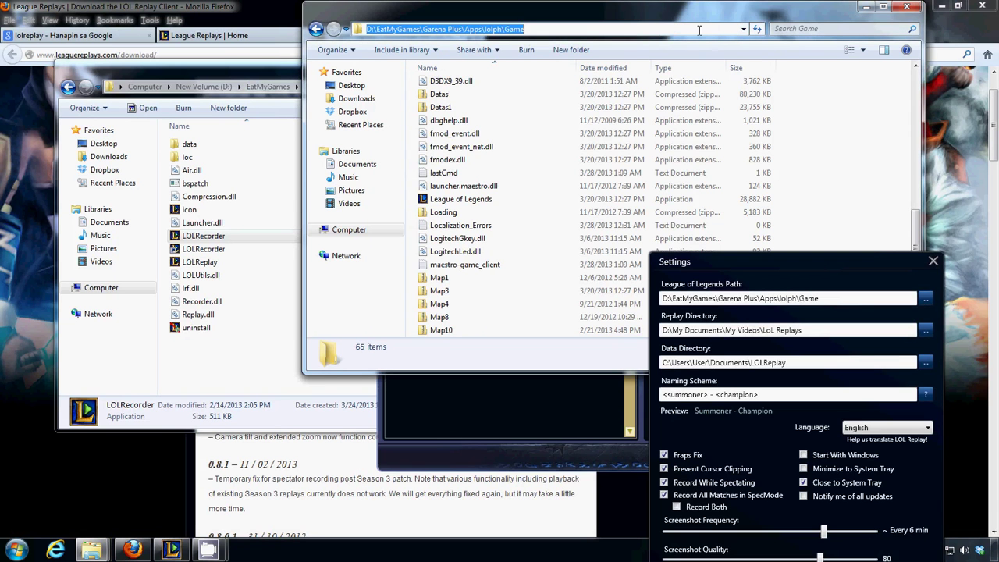
pyautogui.click(773, 255)
pyautogui.moveTo(841, 298); pyautogui.dragTo(642, 298)
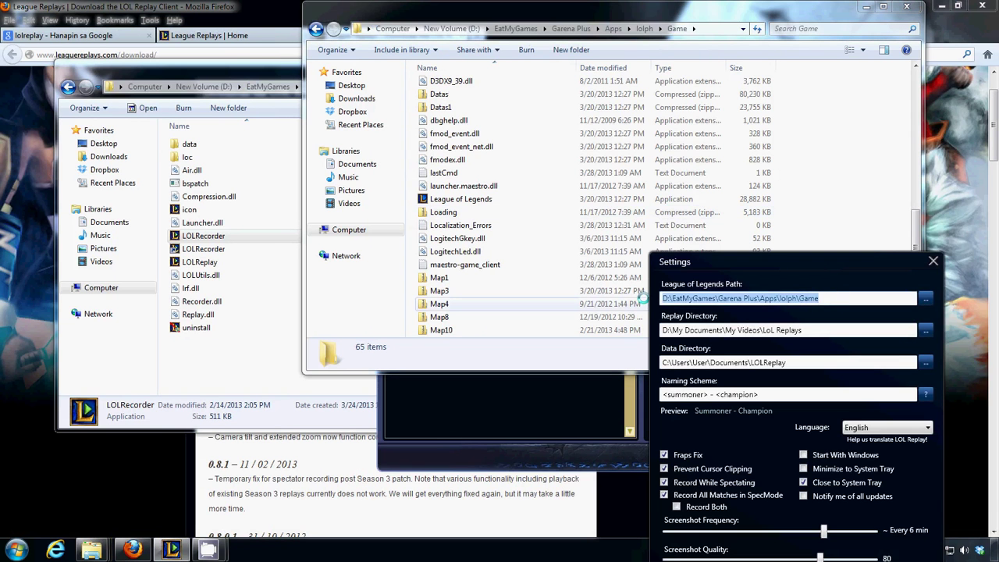
pyautogui.click(872, 297)
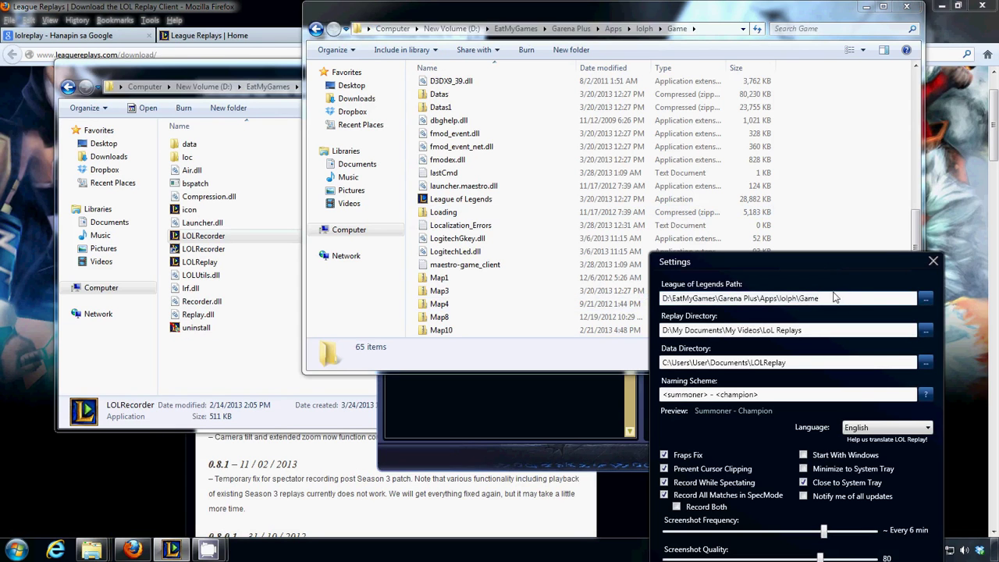
# Step: Move the Settings window fully into view and check the Replay Directory against the LoL Replays folder inside My Videos
pyautogui.click(801, 331)
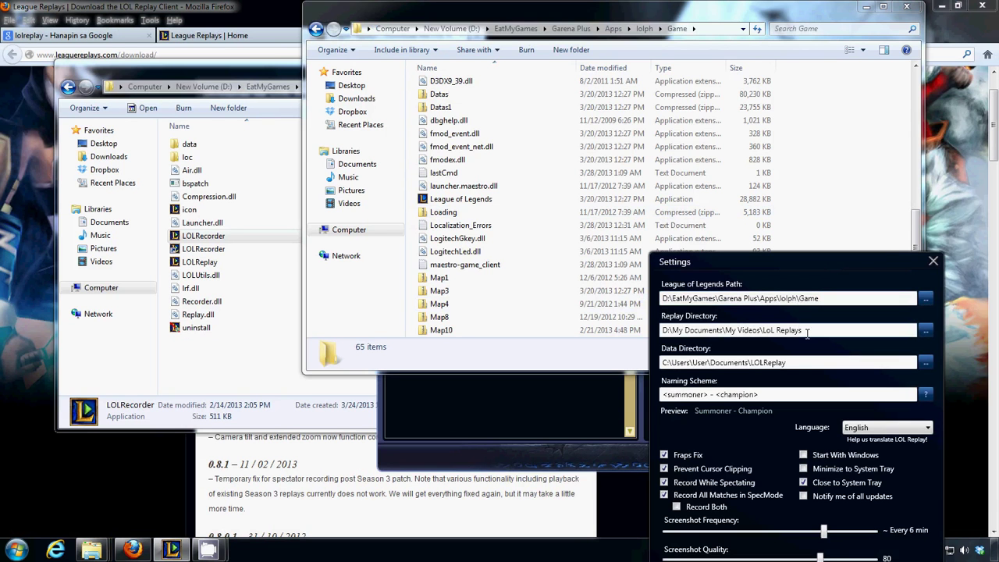
pyautogui.moveTo(817, 263); pyautogui.dragTo(592, 192)
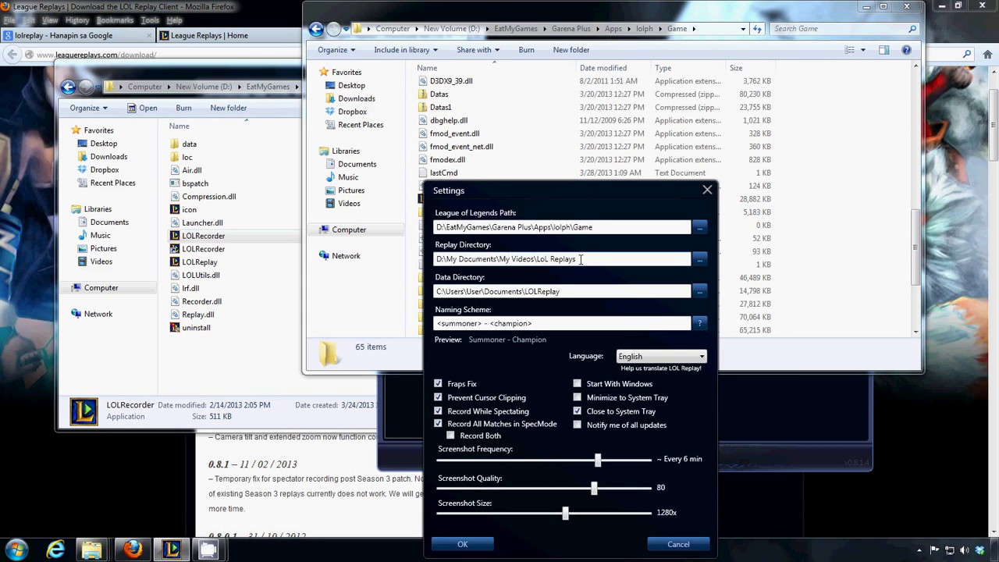
pyautogui.moveTo(91, 550)
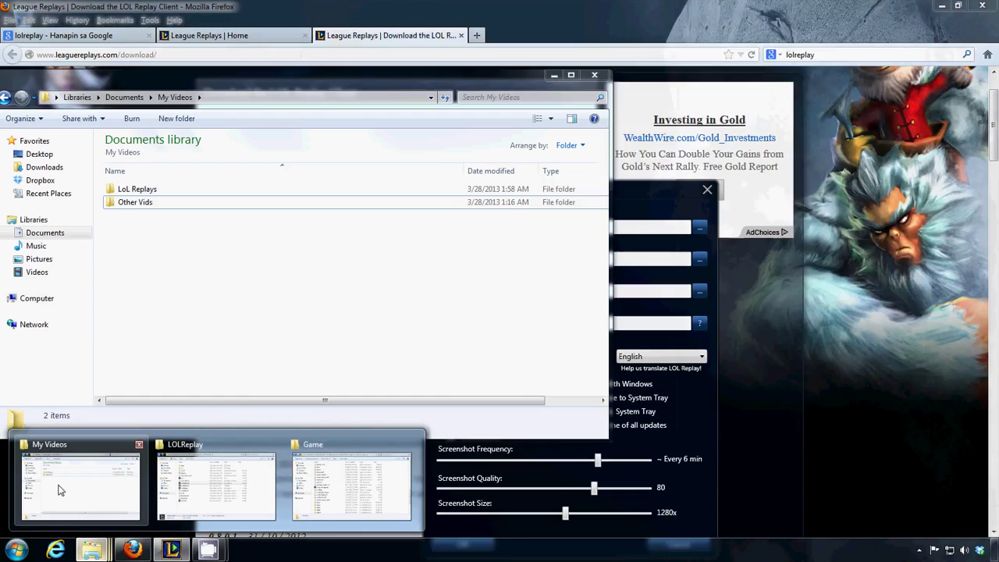
pyautogui.click(60, 490)
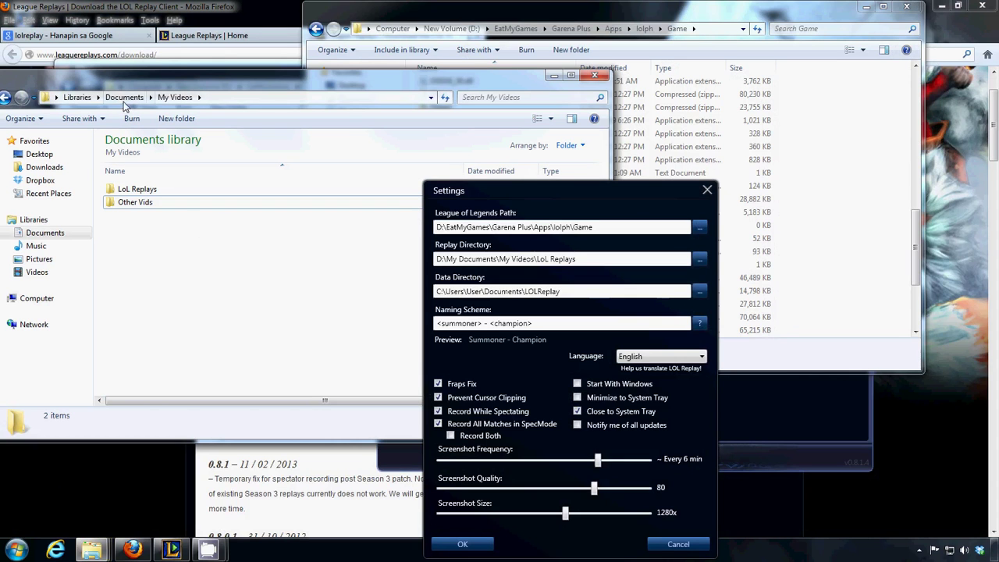
pyautogui.click(166, 193)
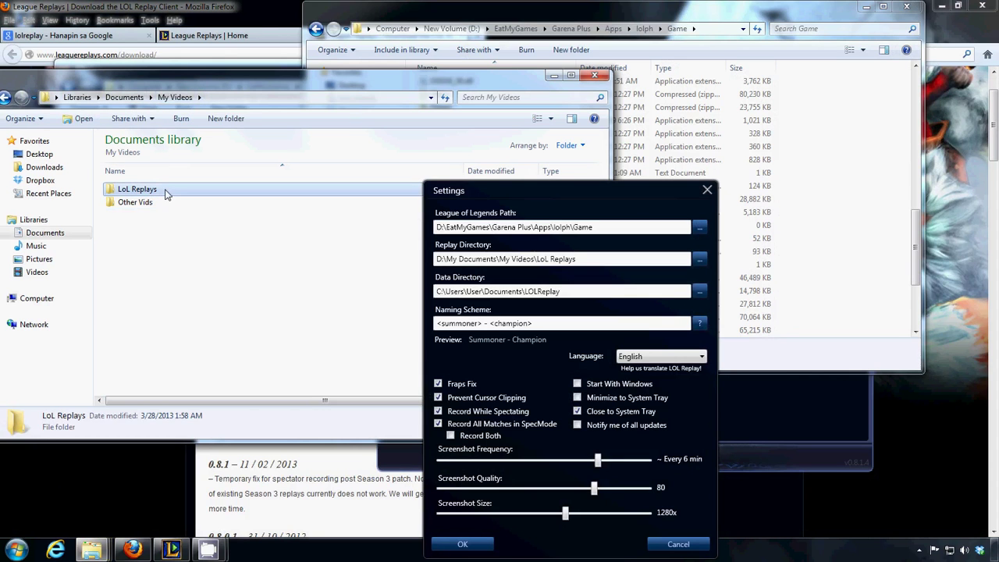
pyautogui.click(166, 194)
pyautogui.click(183, 221)
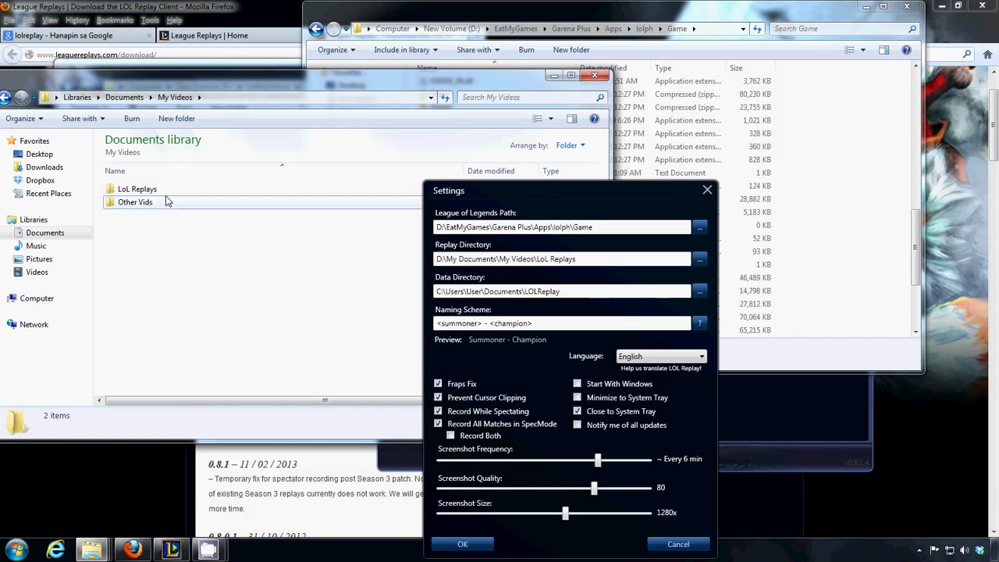
pyautogui.click(167, 201)
pyautogui.click(194, 190)
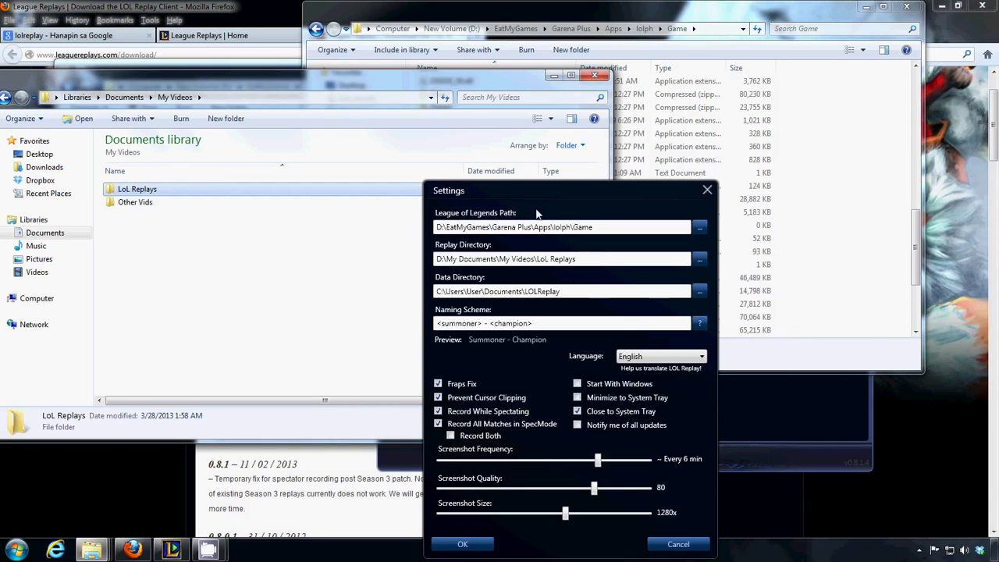
# Step: Move Settings clear of the My Videos folder, apply the LOL Replay settings, and dismiss the open My Replays directory list
pyautogui.moveTo(537, 197); pyautogui.dragTo(585, 172)
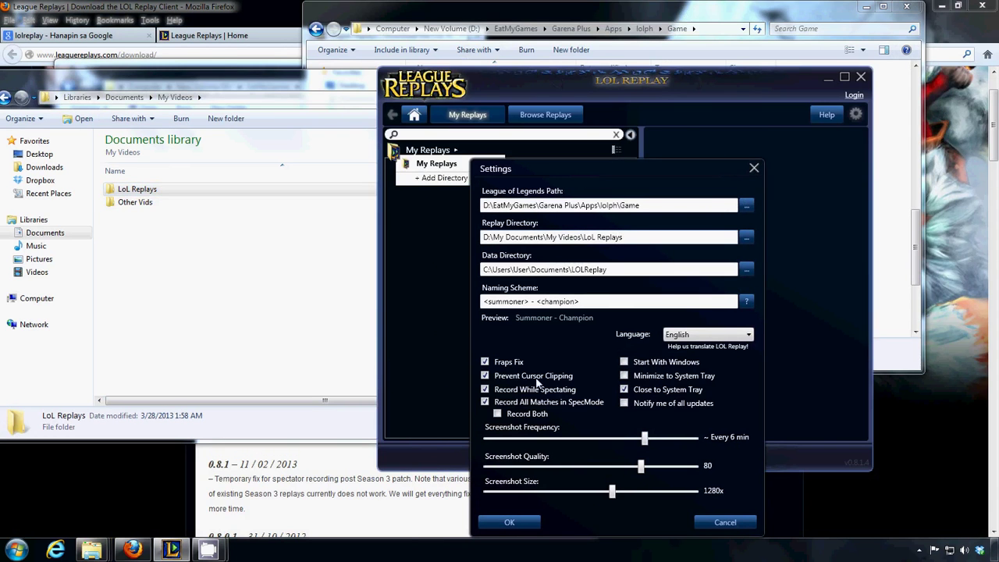
pyautogui.click(484, 373)
pyautogui.click(539, 523)
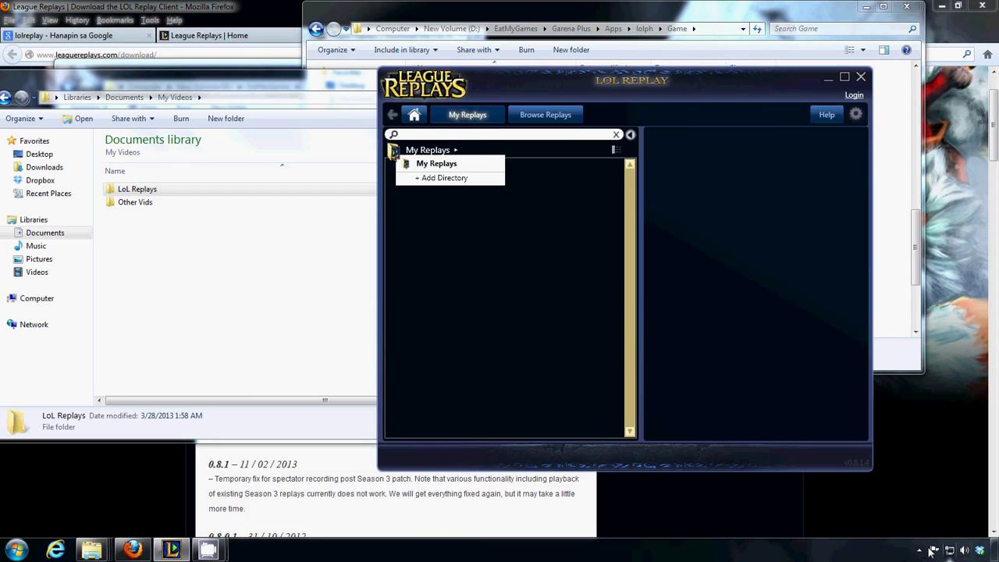
pyautogui.click(537, 233)
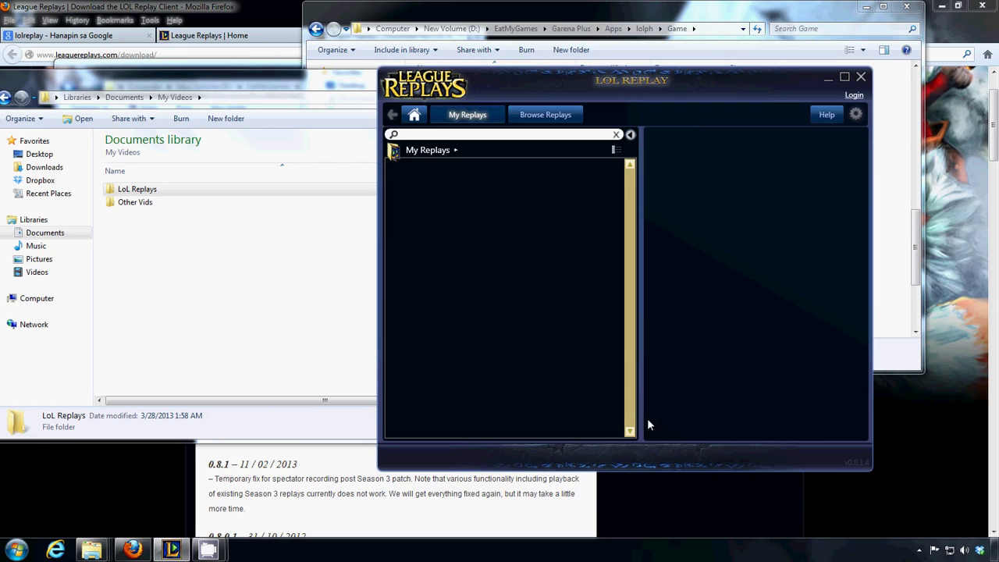
# Step: Switch to Firefox and open the FAQ page of the League Replays website
pyautogui.click(201, 476)
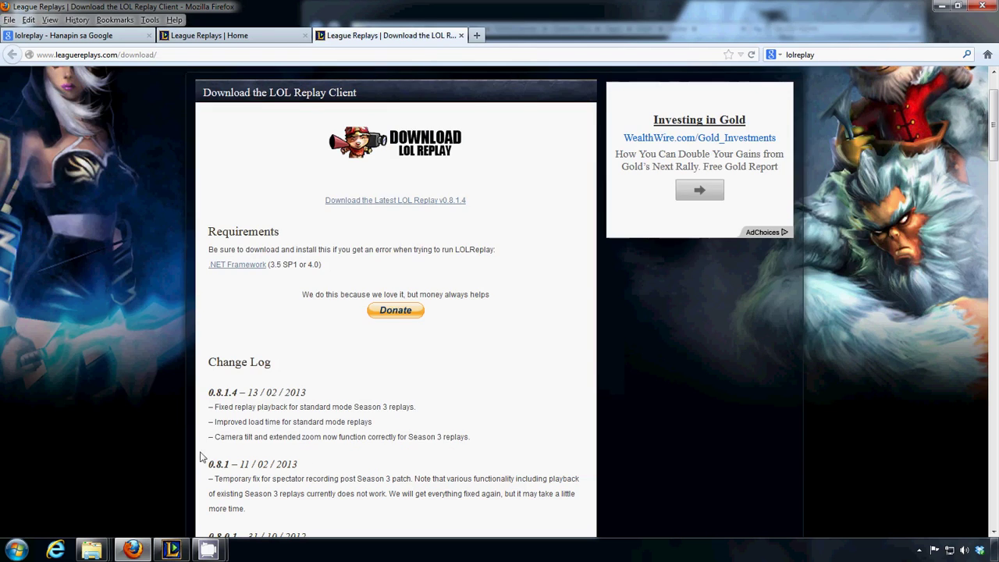
pyautogui.scroll(2, 277, 357)
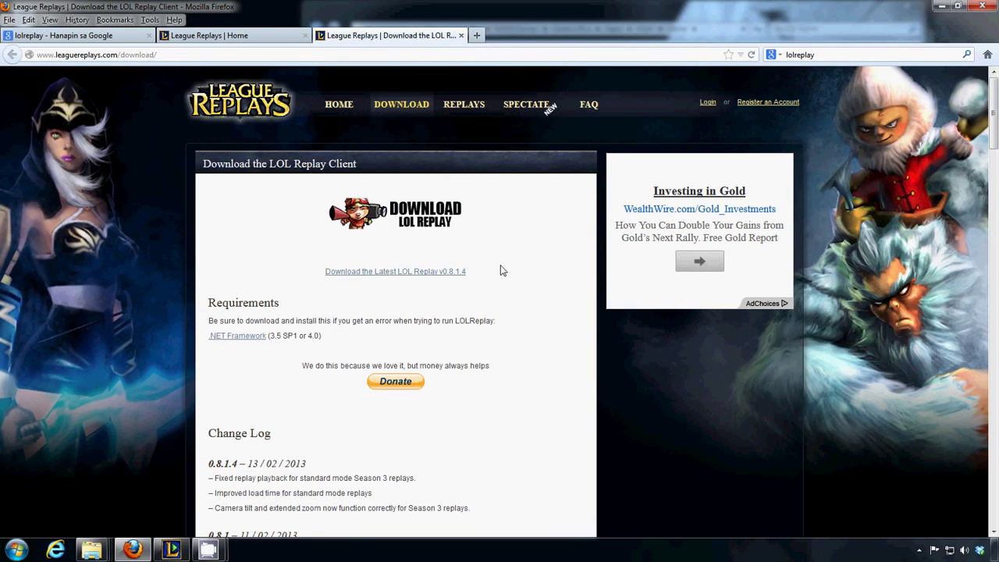
pyautogui.click(593, 106)
pyautogui.click(588, 106)
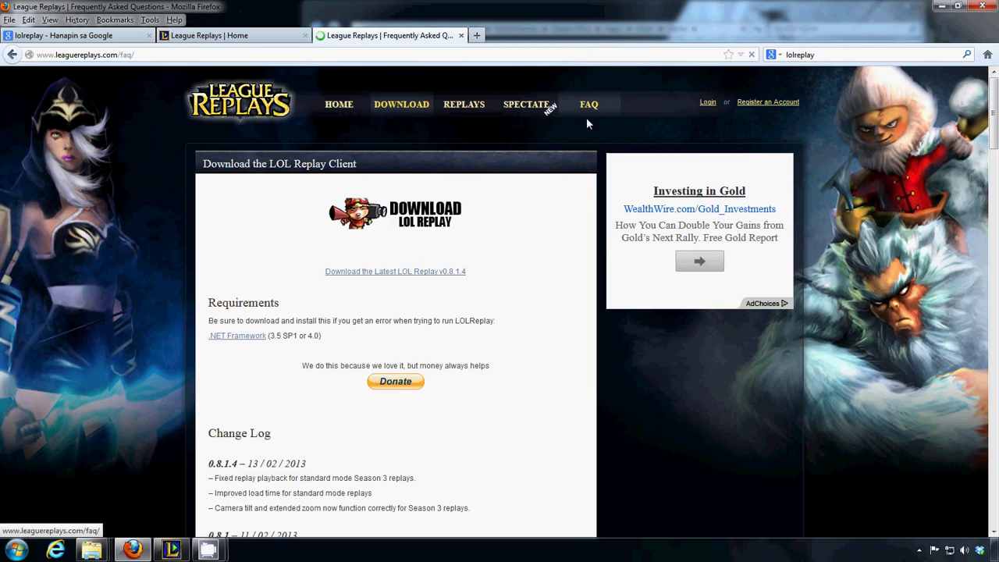
# Step: Read through the League Replays FAQ, covering match recording, uploading, rewinding, Fraps, .NET and antivirus questions
pyautogui.scroll(-3, 475, 309)
pyautogui.scroll(3, 474, 312)
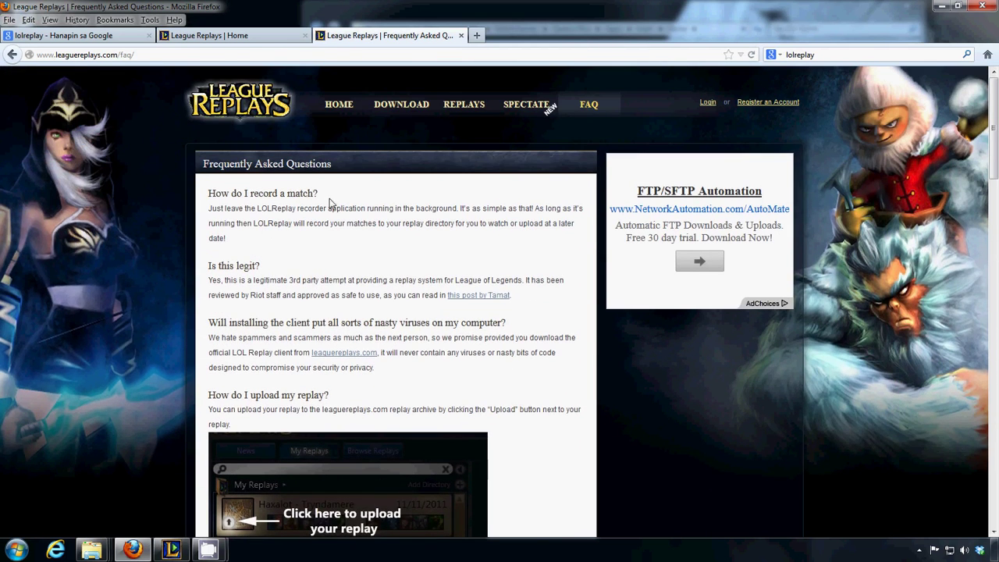
pyautogui.scroll(-2, 270, 278)
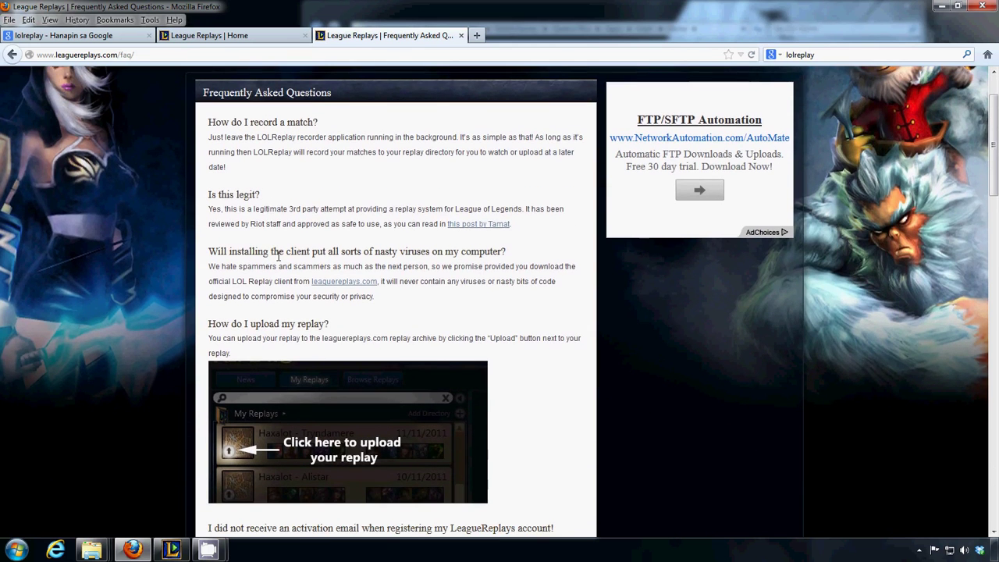
pyautogui.scroll(-7, 460, 253)
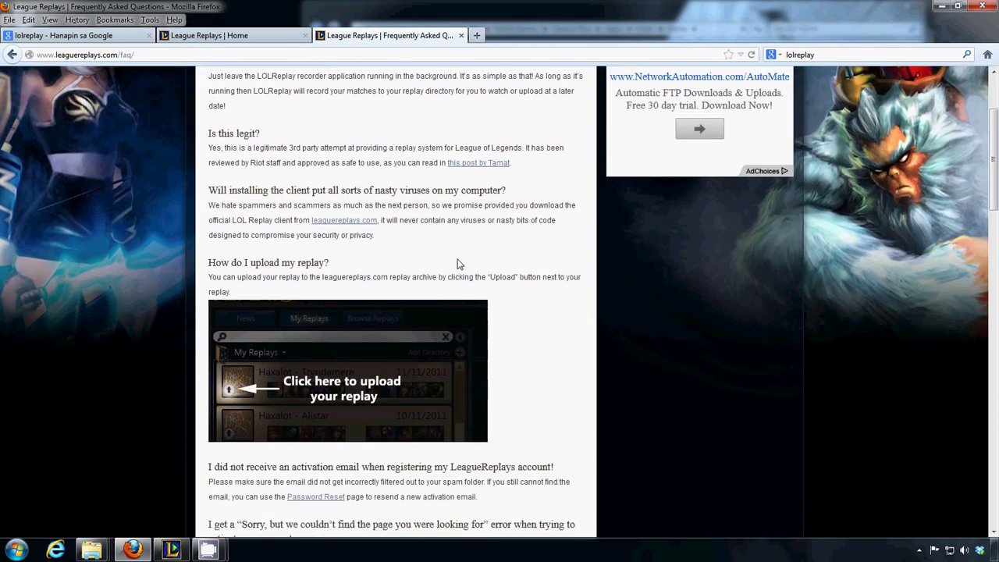
pyautogui.scroll(-2, 337, 258)
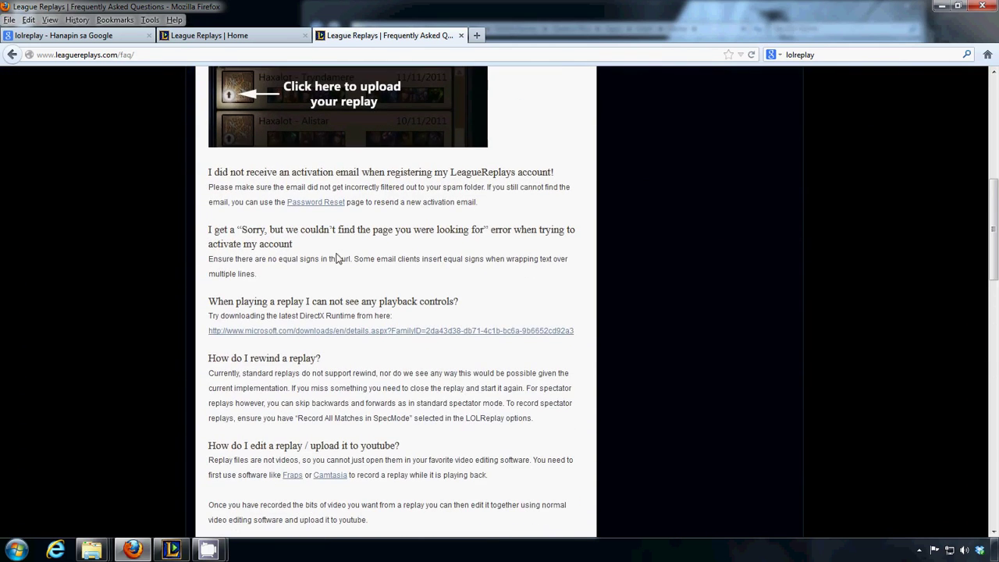
pyautogui.scroll(5, 367, 285)
pyautogui.scroll(-3, 374, 310)
pyautogui.scroll(-1, 375, 309)
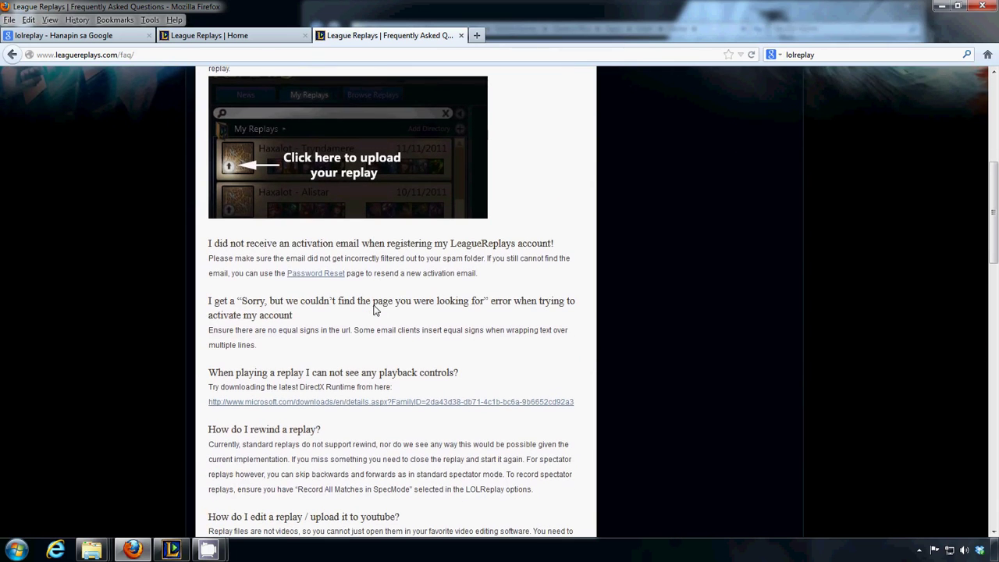
pyautogui.scroll(-8, 375, 310)
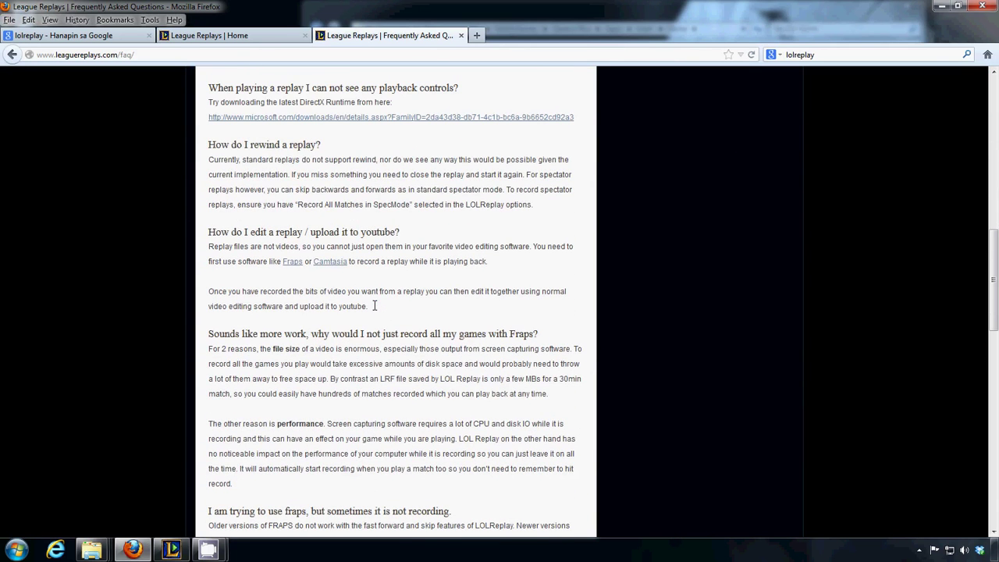
pyautogui.scroll(-6, 374, 306)
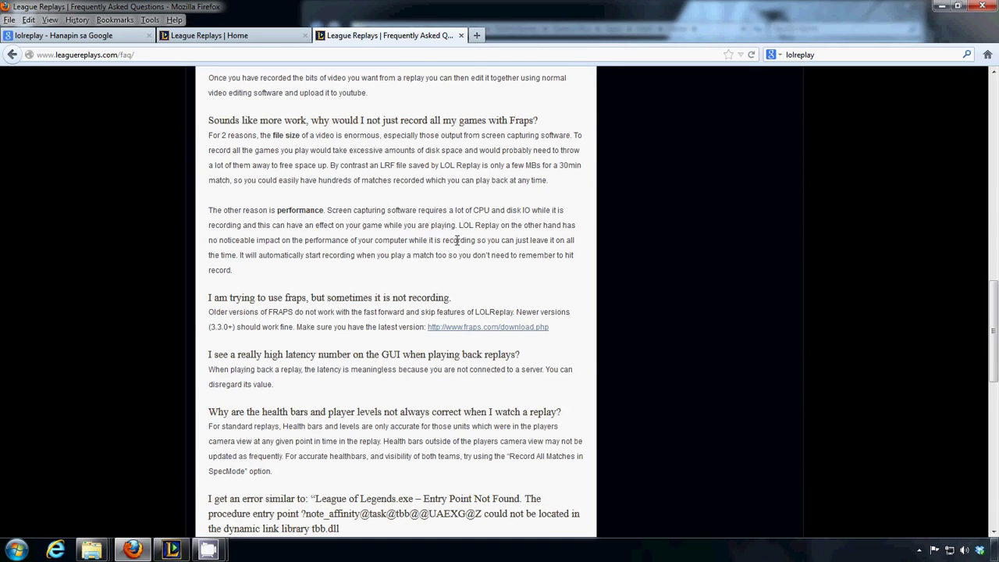
pyautogui.scroll(-5, 430, 265)
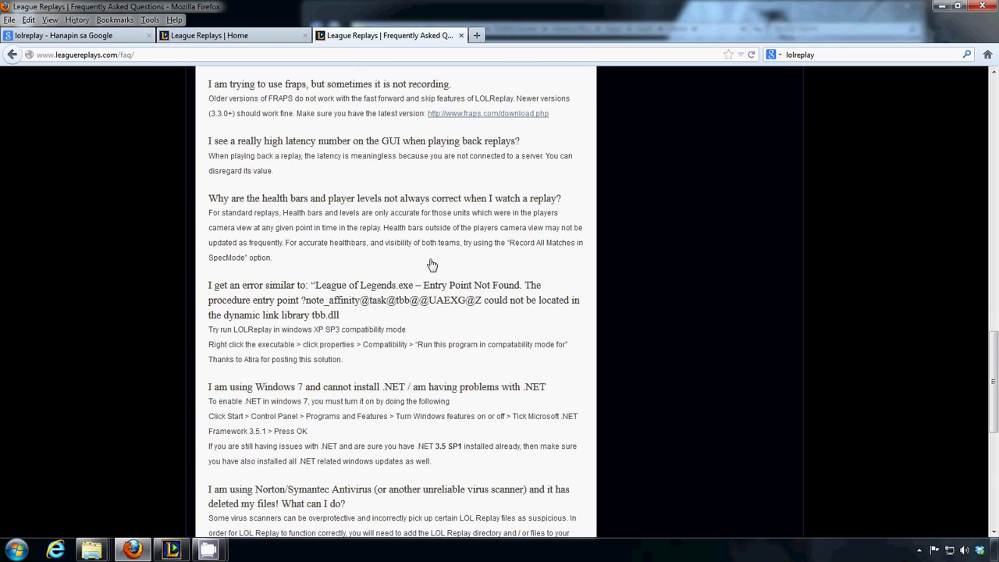
pyautogui.scroll(-2, 431, 265)
pyautogui.scroll(-7, 431, 265)
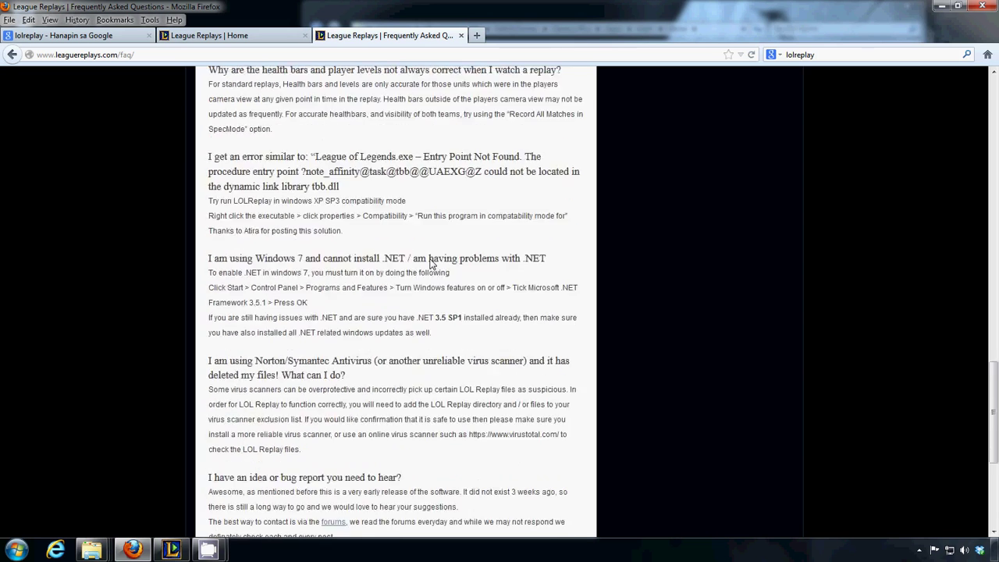
pyautogui.scroll(4, 432, 264)
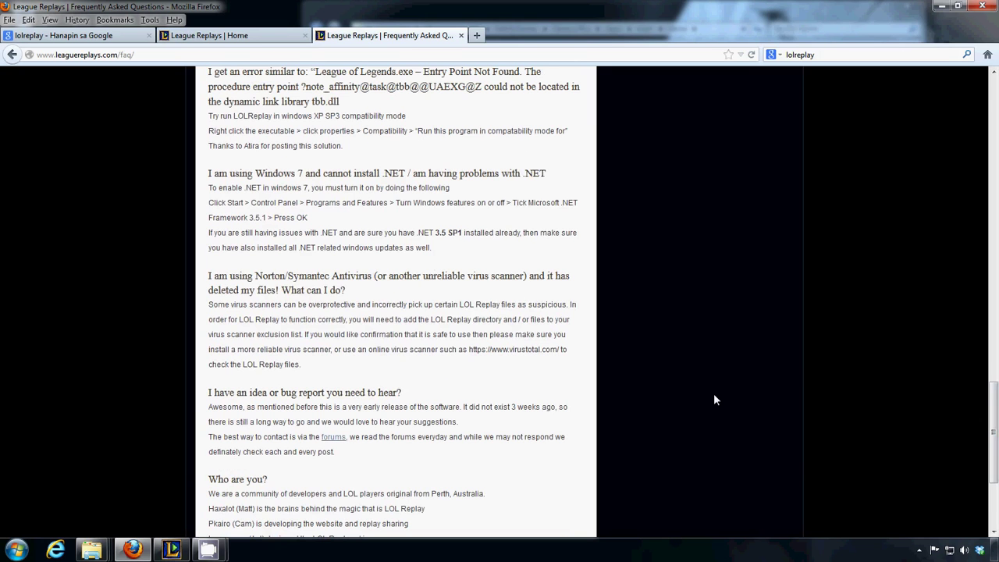
# Step: Switch back to the LOL Replay window
pyautogui.click(171, 550)
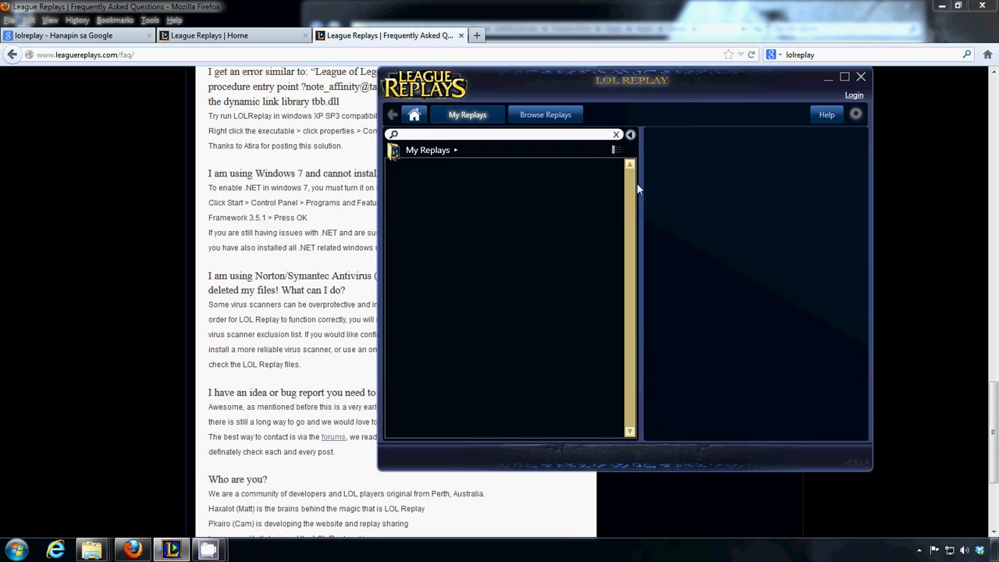
pyautogui.moveTo(208, 548)
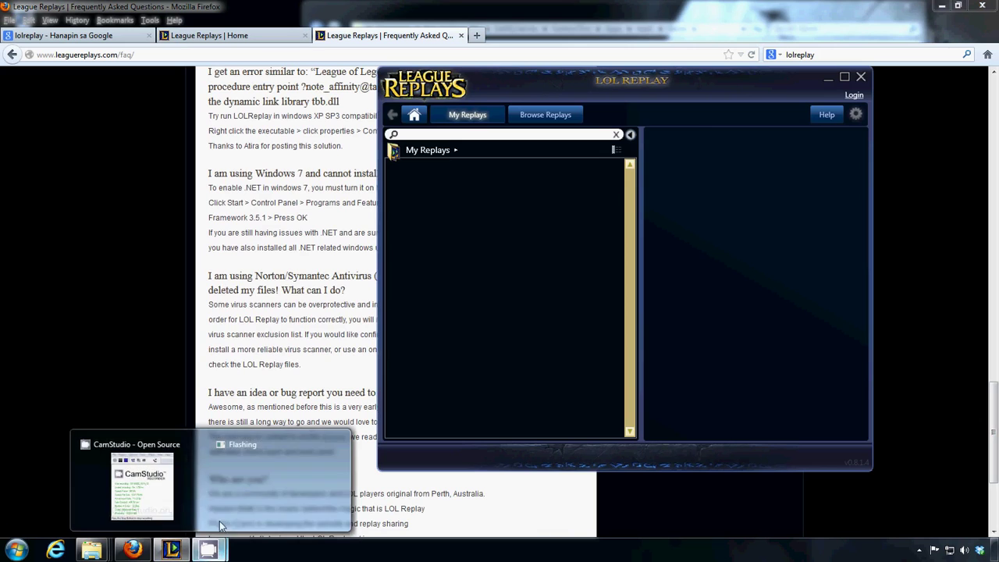